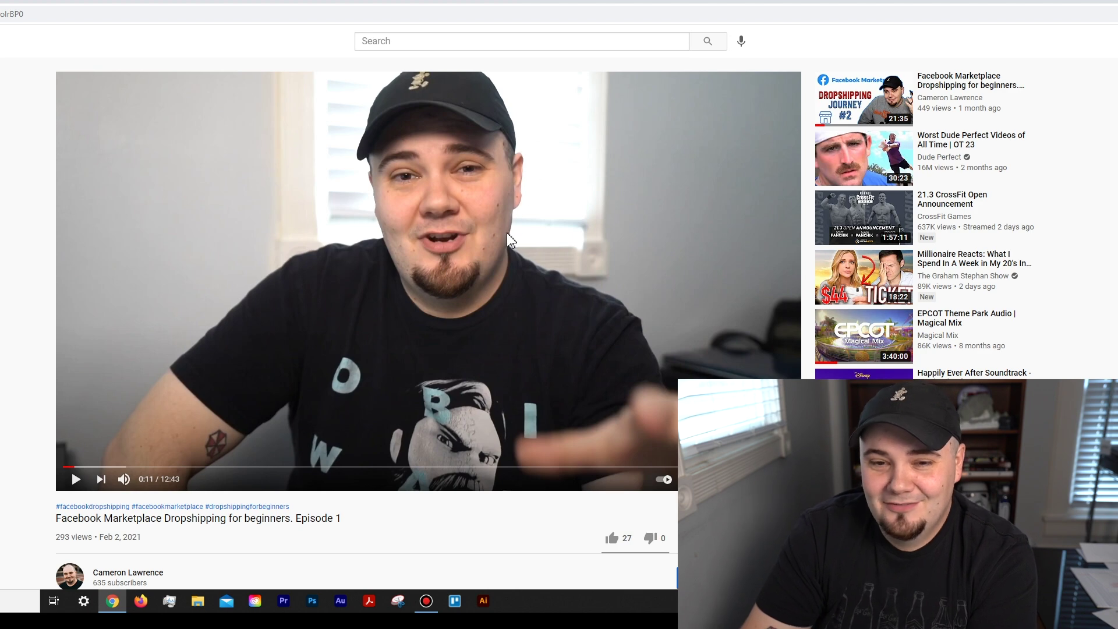
Step: Skim the YouTube video's description and comments, then switch to the FBMP Spreadsheet's Profit sheet
mouse_move(871, 99)
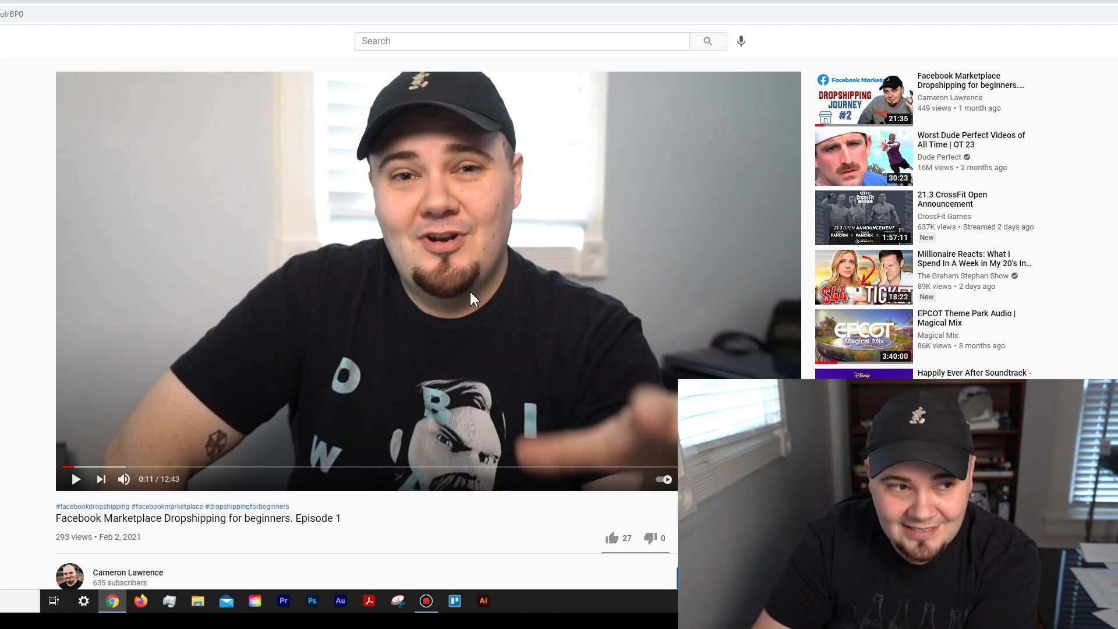
scroll(442, 280, down, 3)
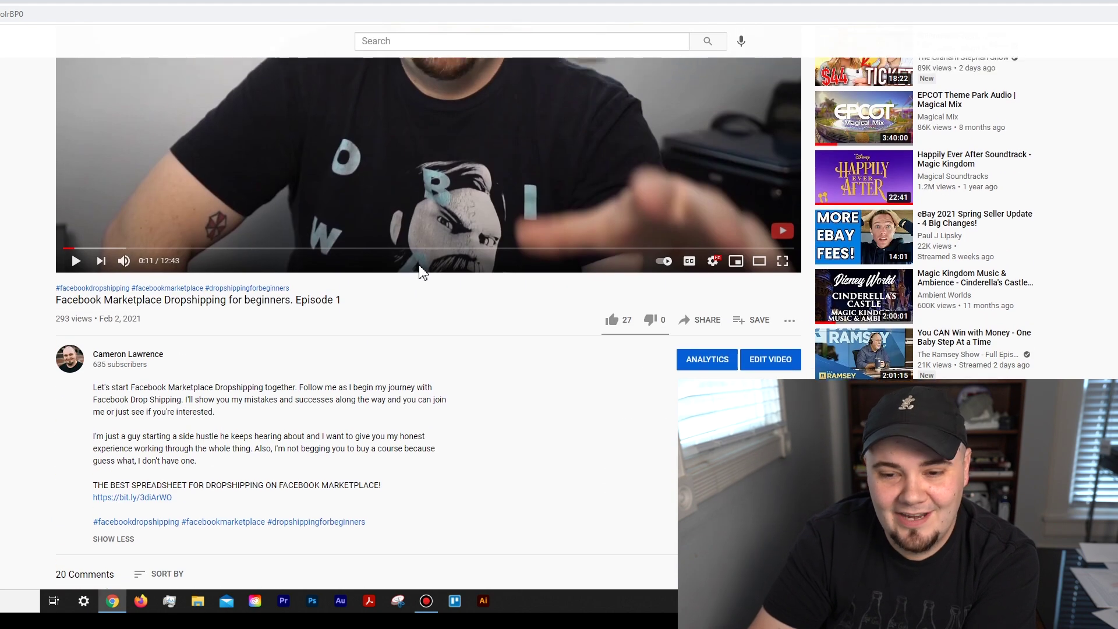
scroll(437, 303, up, 3)
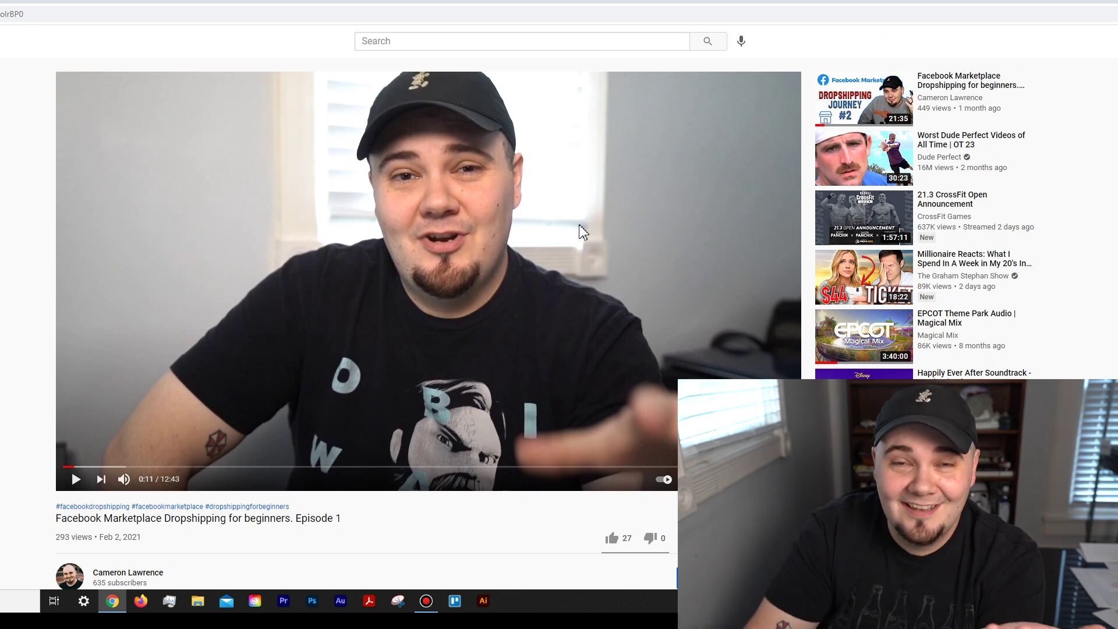
scroll(419, 276, down, 8)
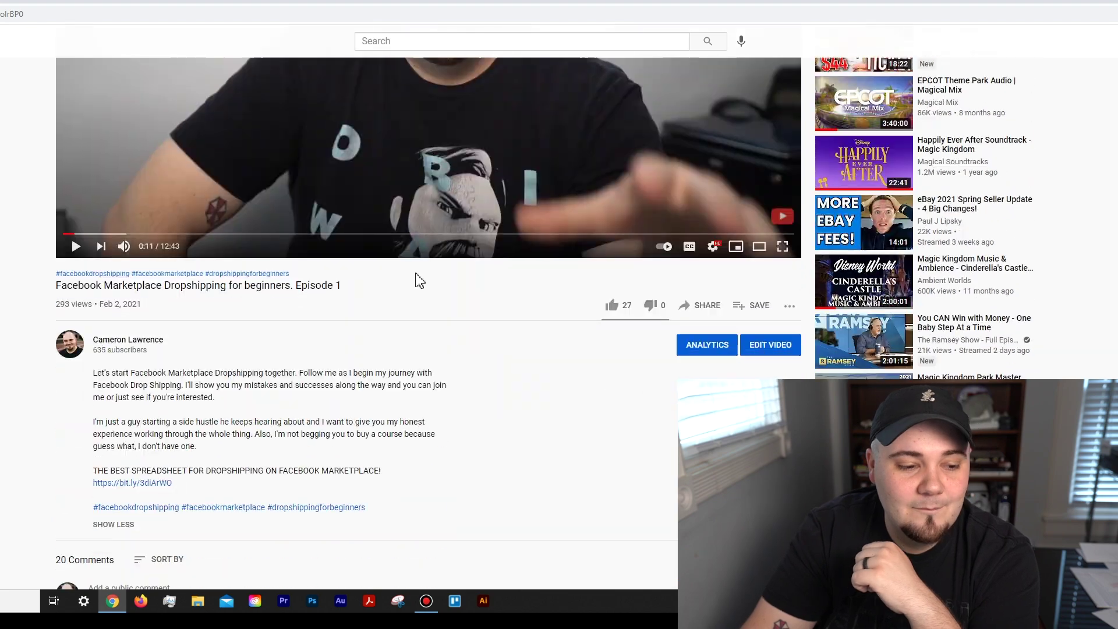
scroll(419, 269, up, 5)
scroll(205, 386, down, 4)
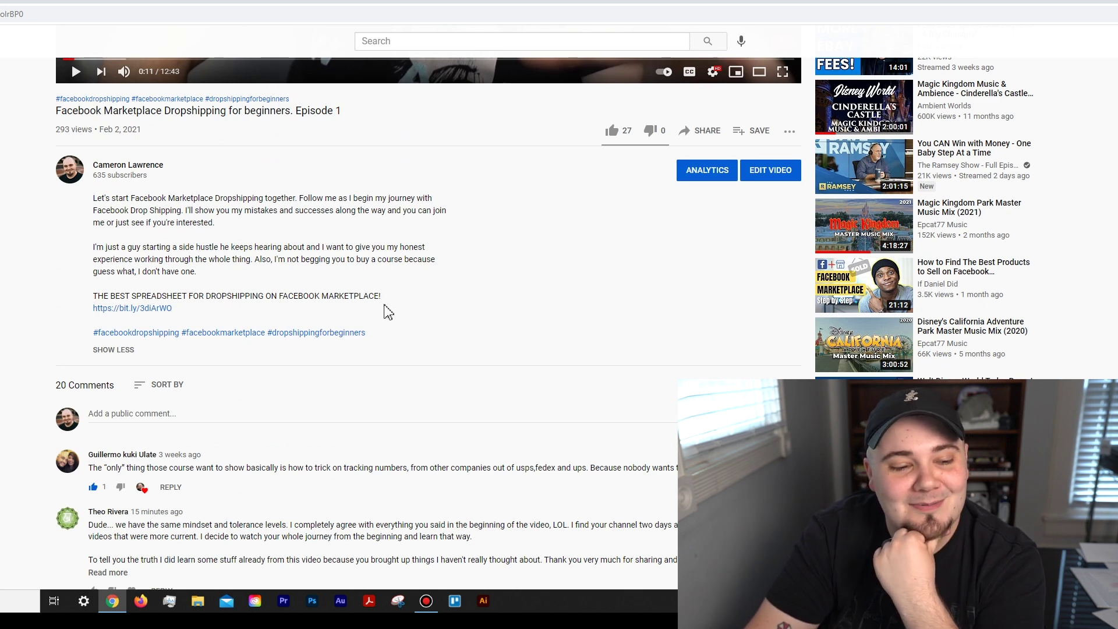
click(147, 308)
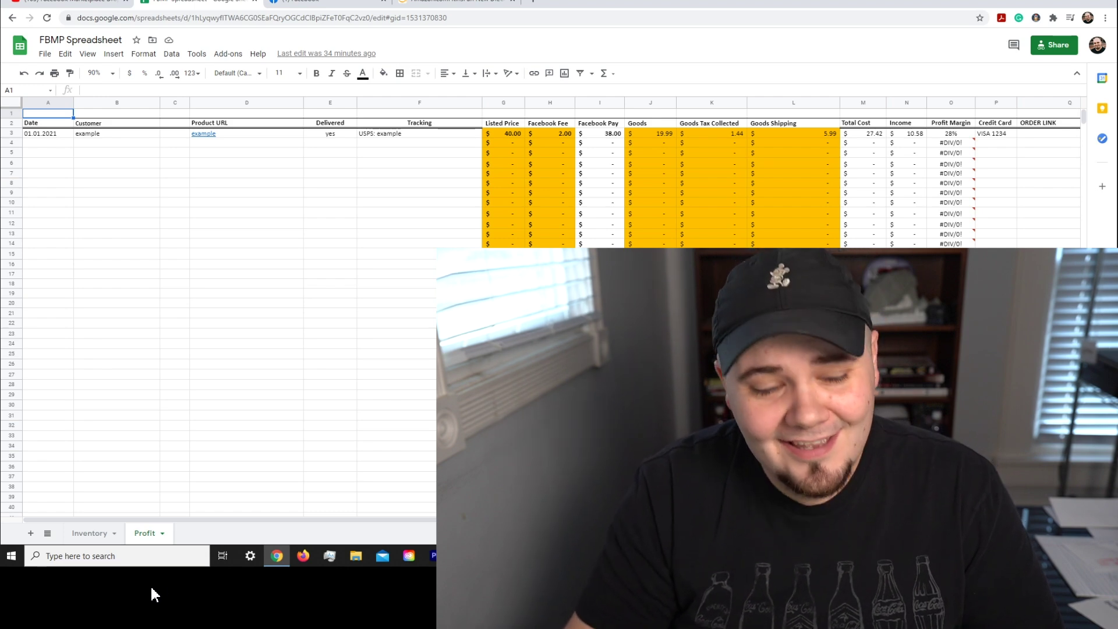
Step: Select Inventory cell A3 and bring up the KinsFun diecast USPS LLV Amazon listing
click(106, 579)
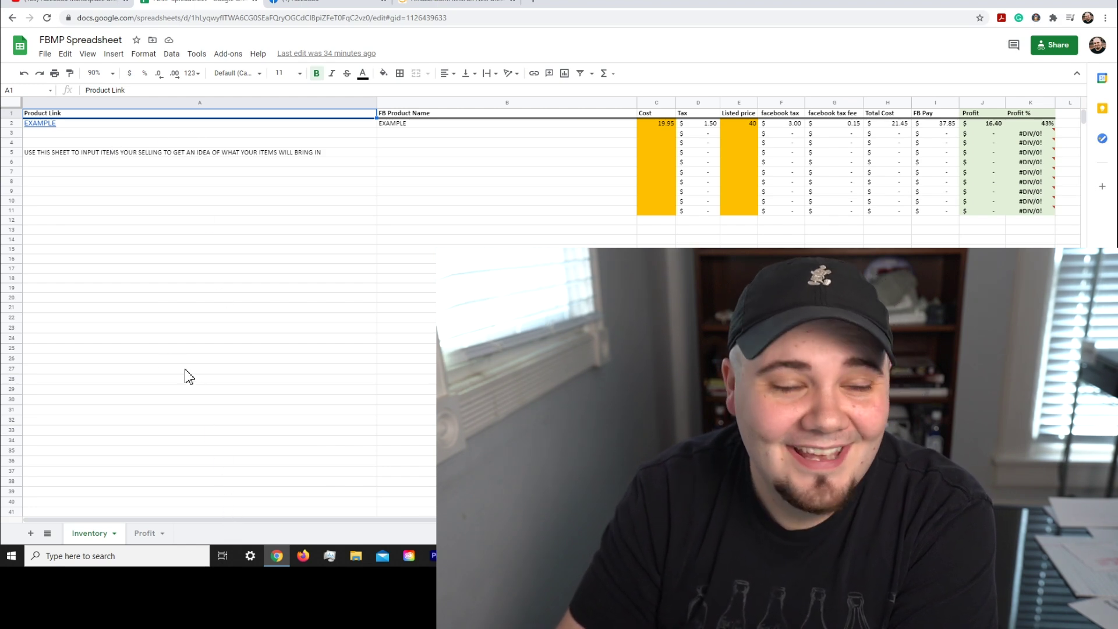
click(189, 133)
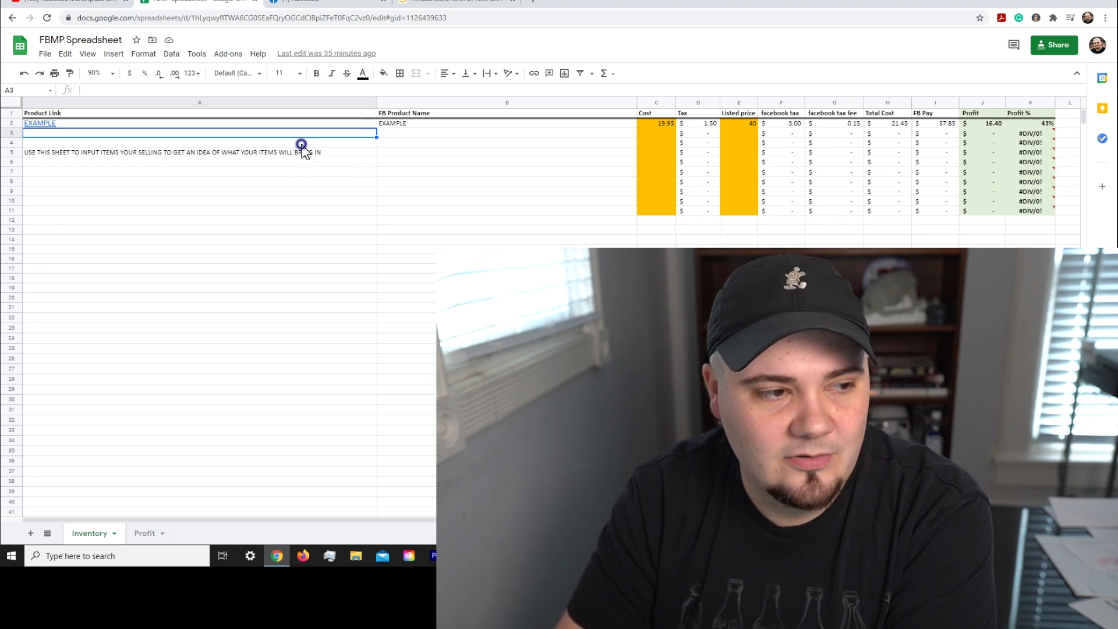
click(501, 5)
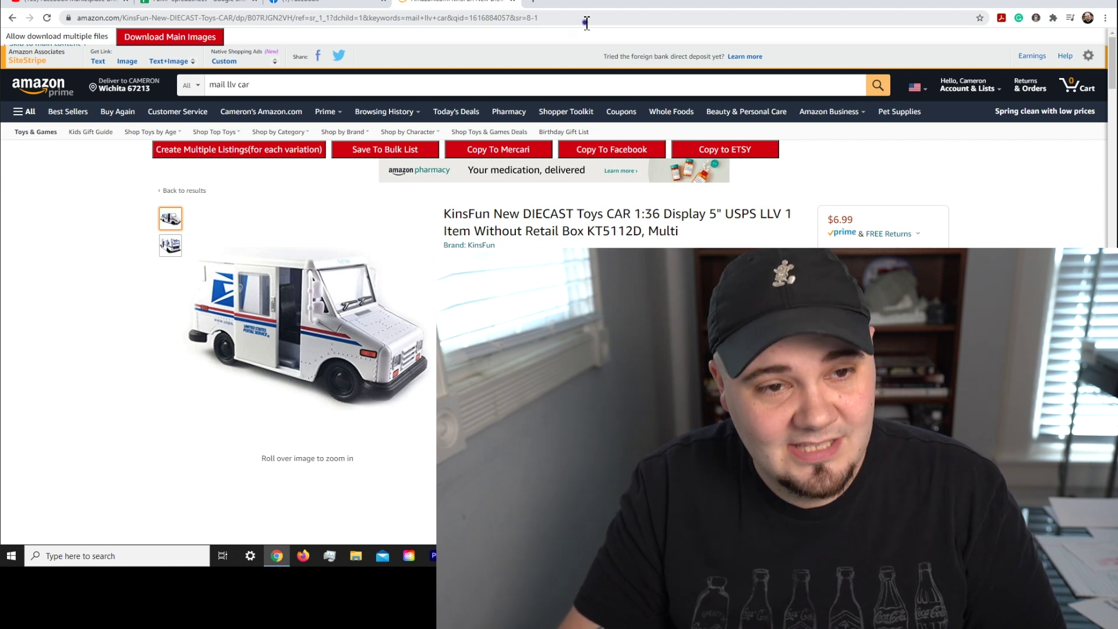
Step: Paste the Amazon product link into Inventory cell A3 and narrow column A
click(587, 22)
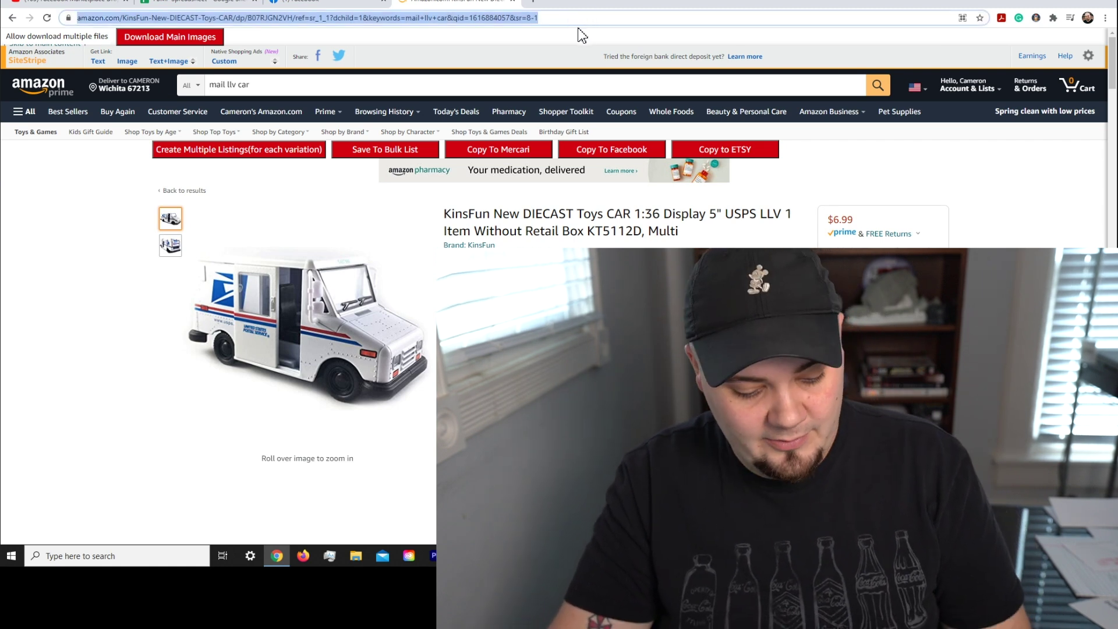
click(244, 4)
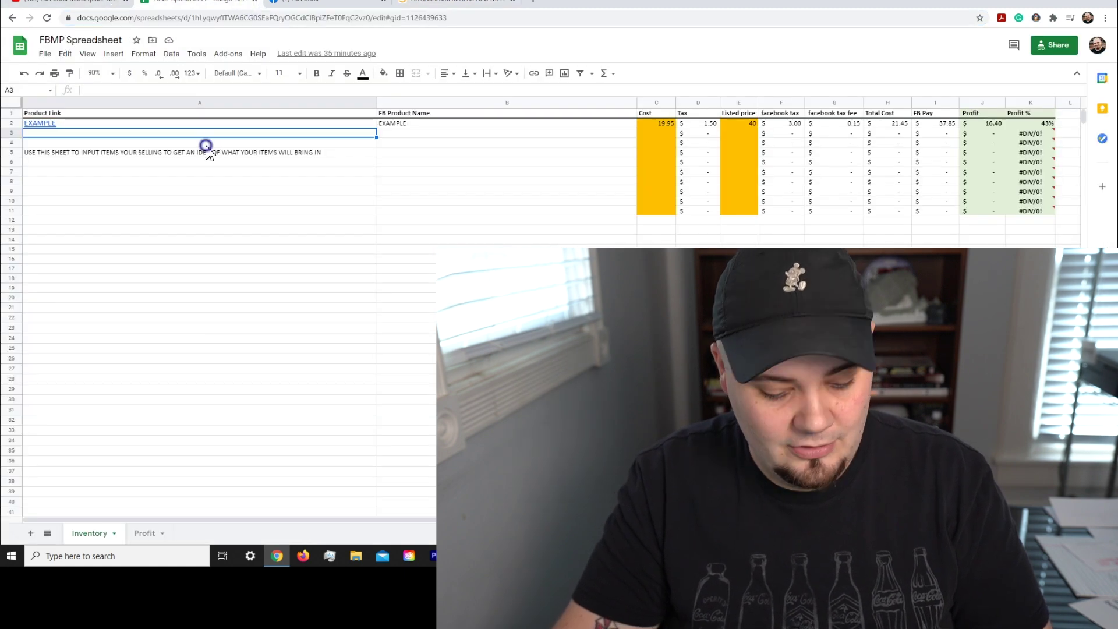
key(ctrl+v)
key(Return)
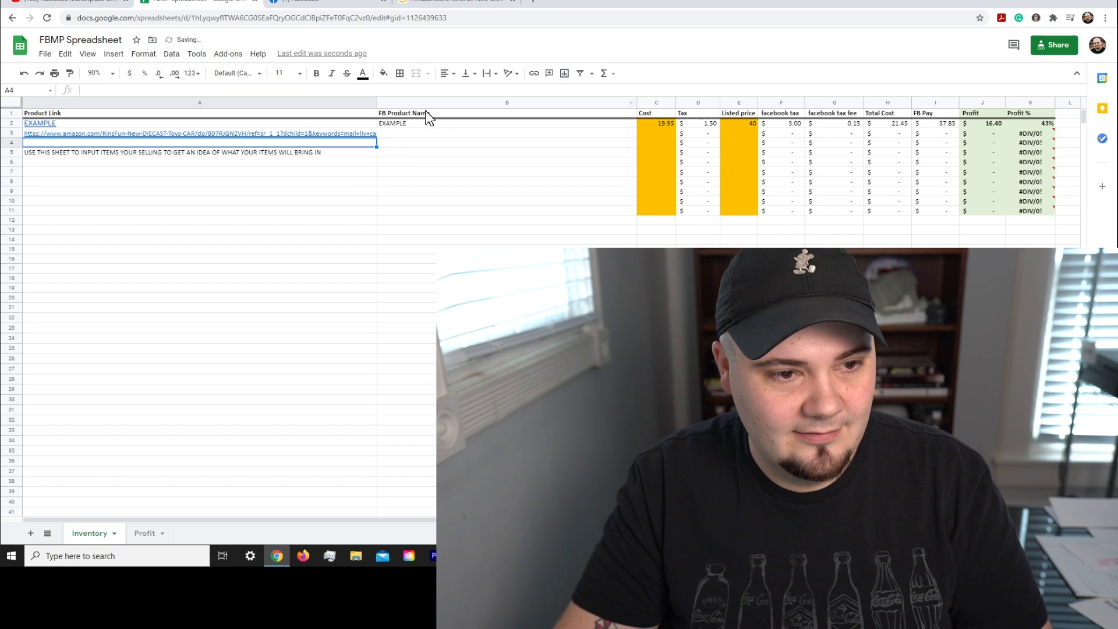
drag(406, 112, 255, 114)
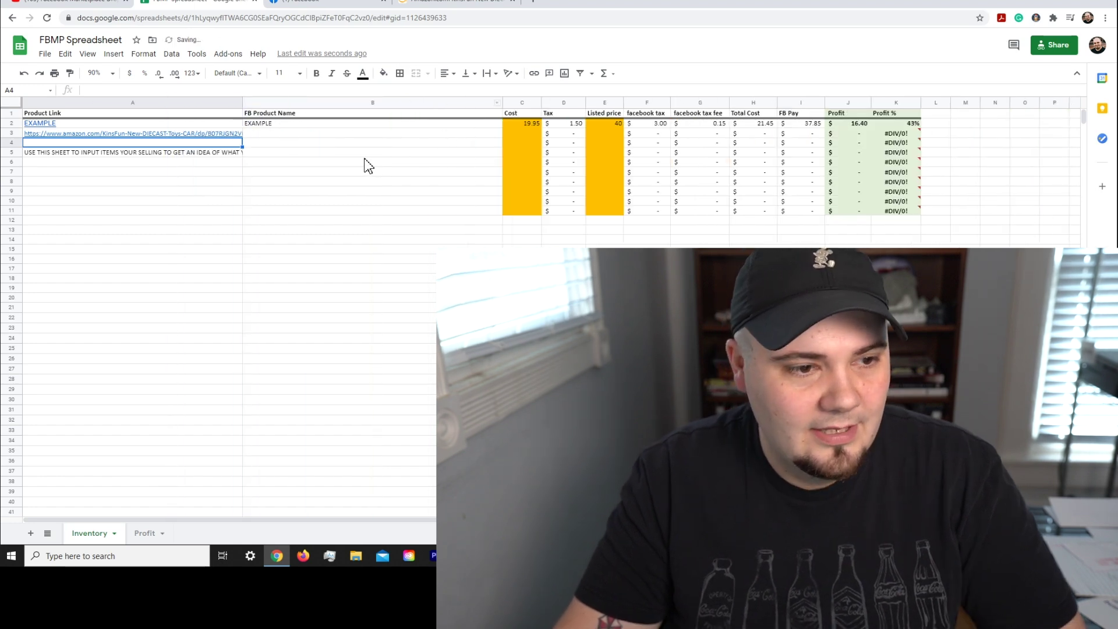
Step: Paste the diecast USPS LLV product title into B3 and clear its formatting
click(329, 134)
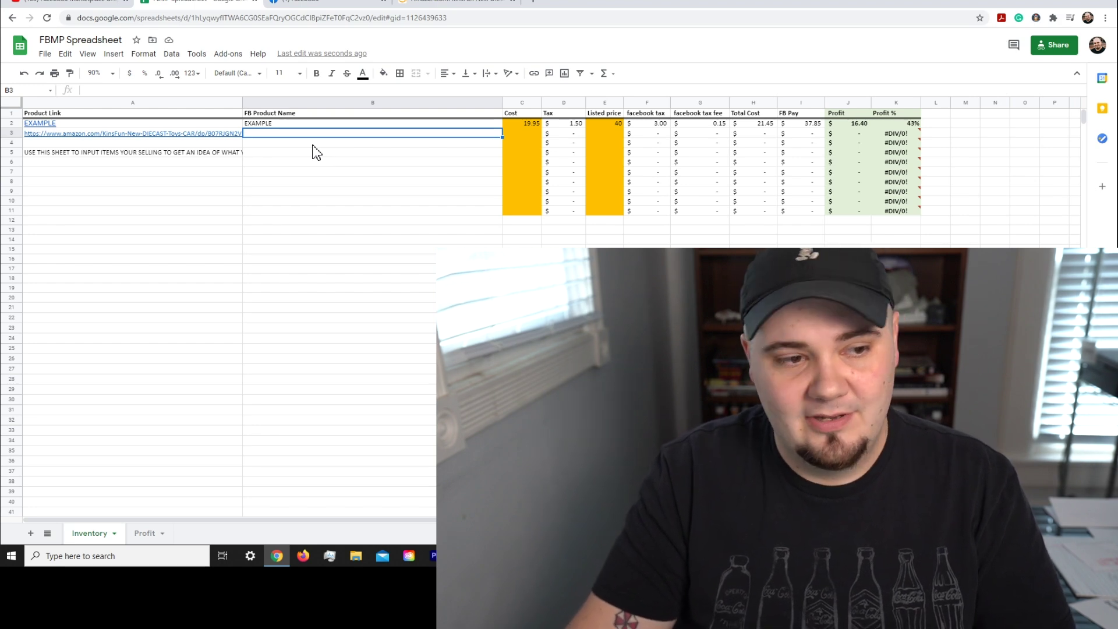
click(459, 4)
drag(754, 248, 566, 224)
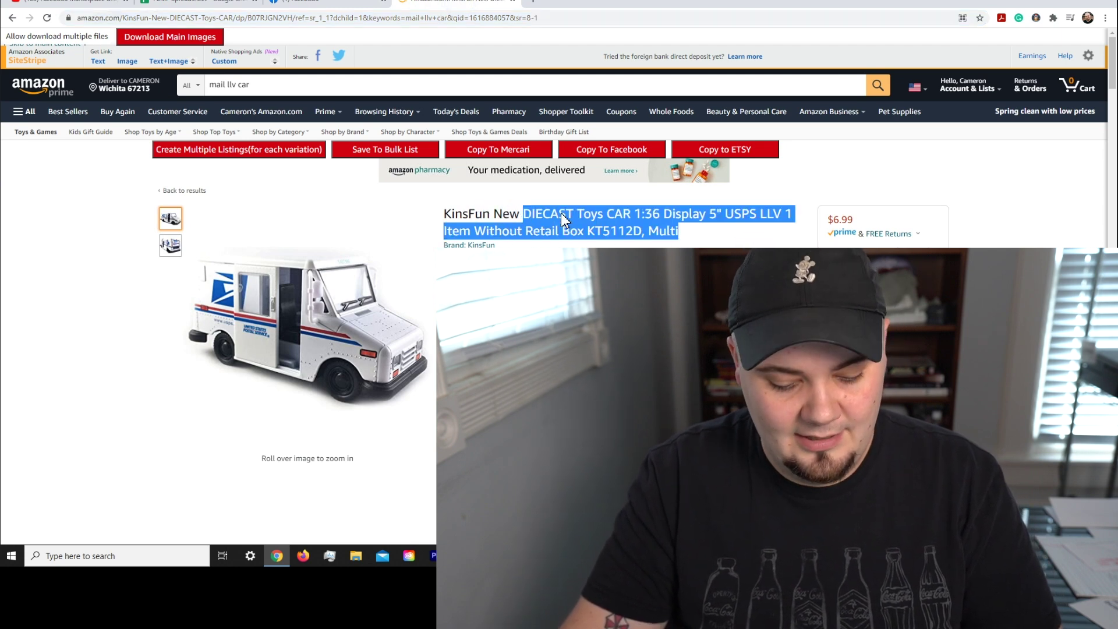
click(185, 3)
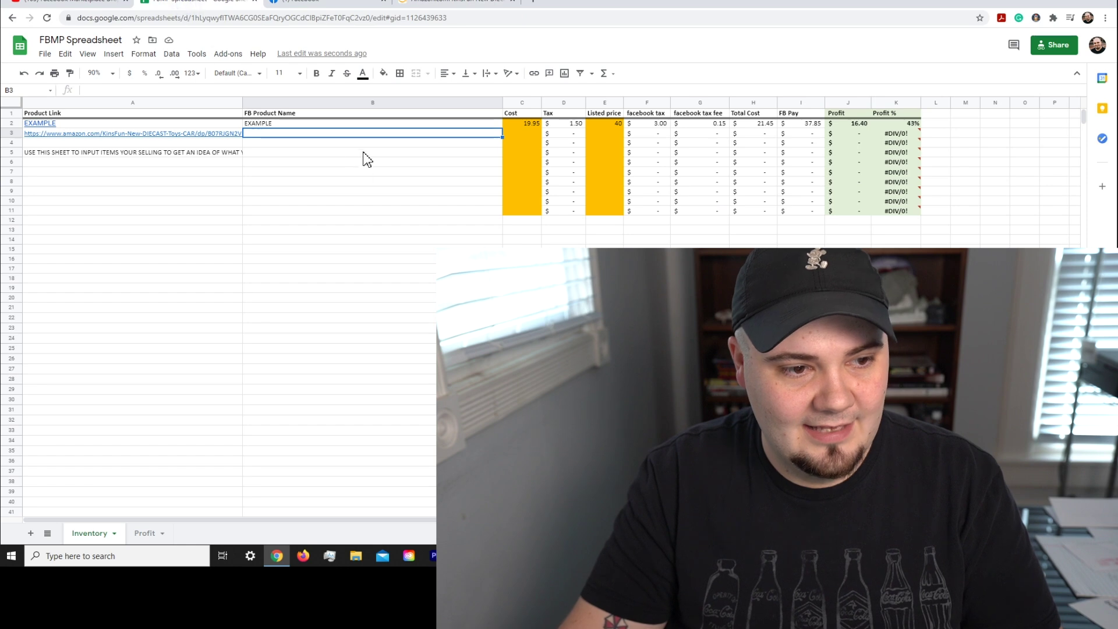
key(ctrl+v)
key(ctrl+z)
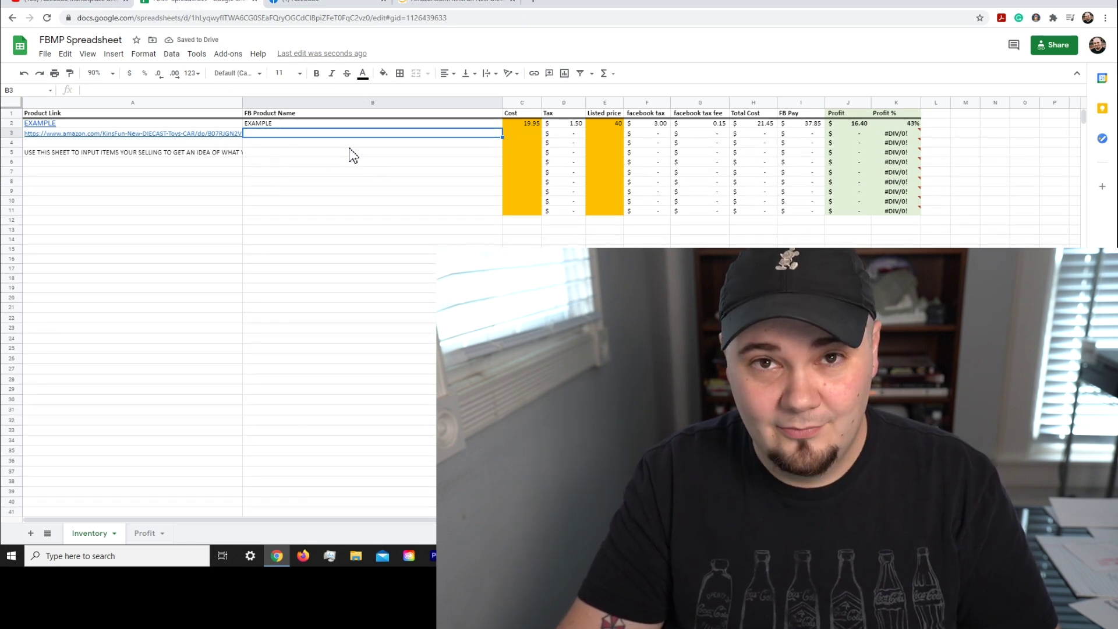
key(ctrl+v)
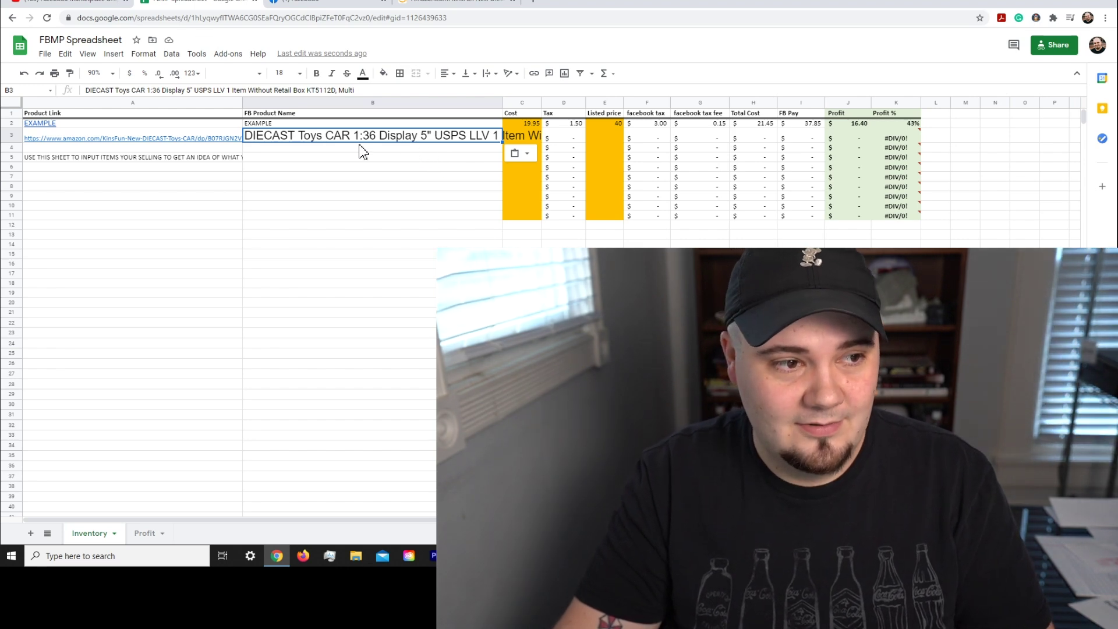
click(147, 55)
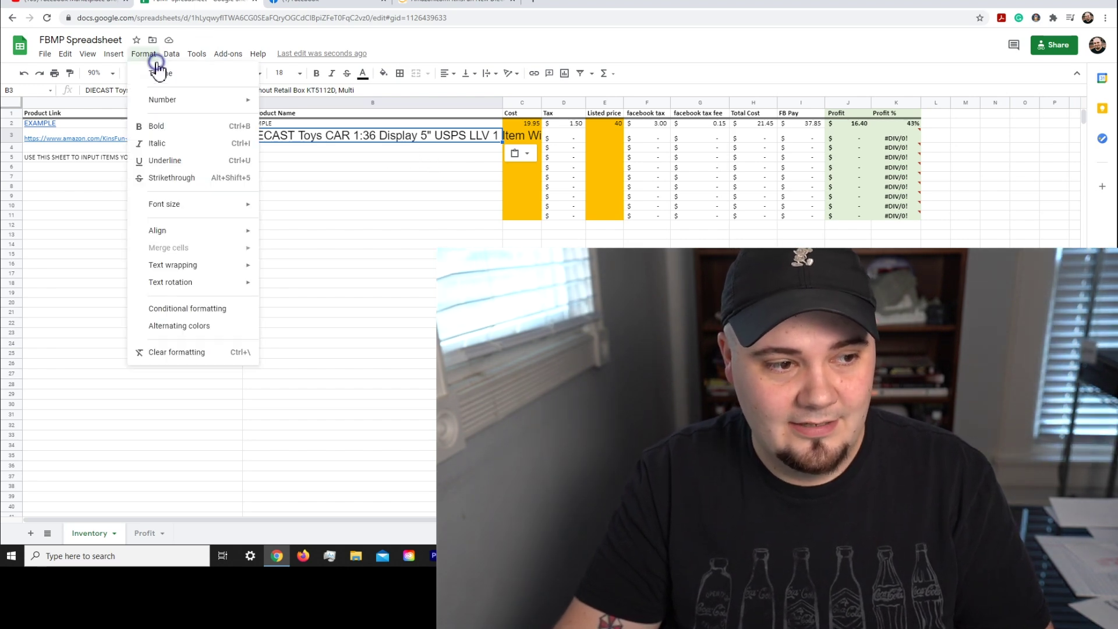
click(234, 352)
click(369, 144)
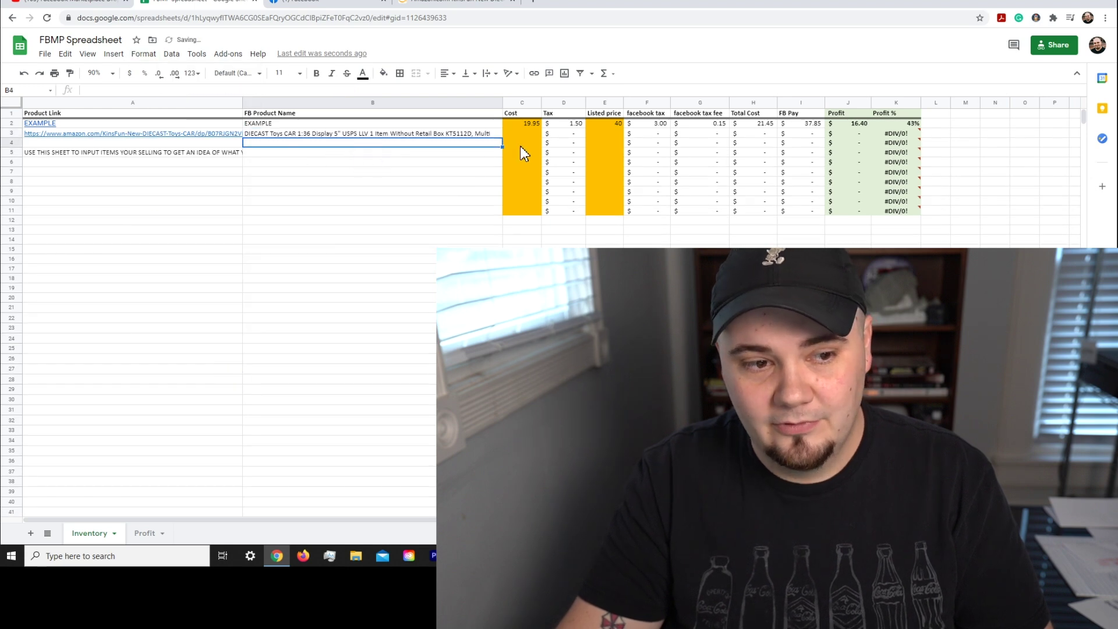
Step: Re-paste the product name into B3 without the large formatting
click(355, 134)
key(Delete)
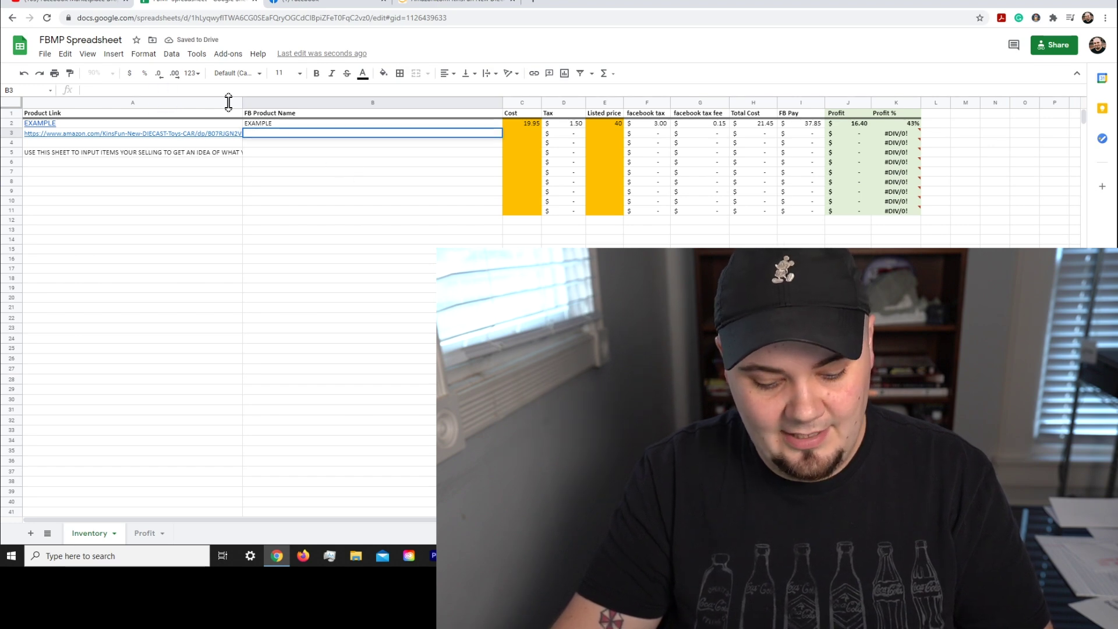
key(ctrl+v)
click(411, 171)
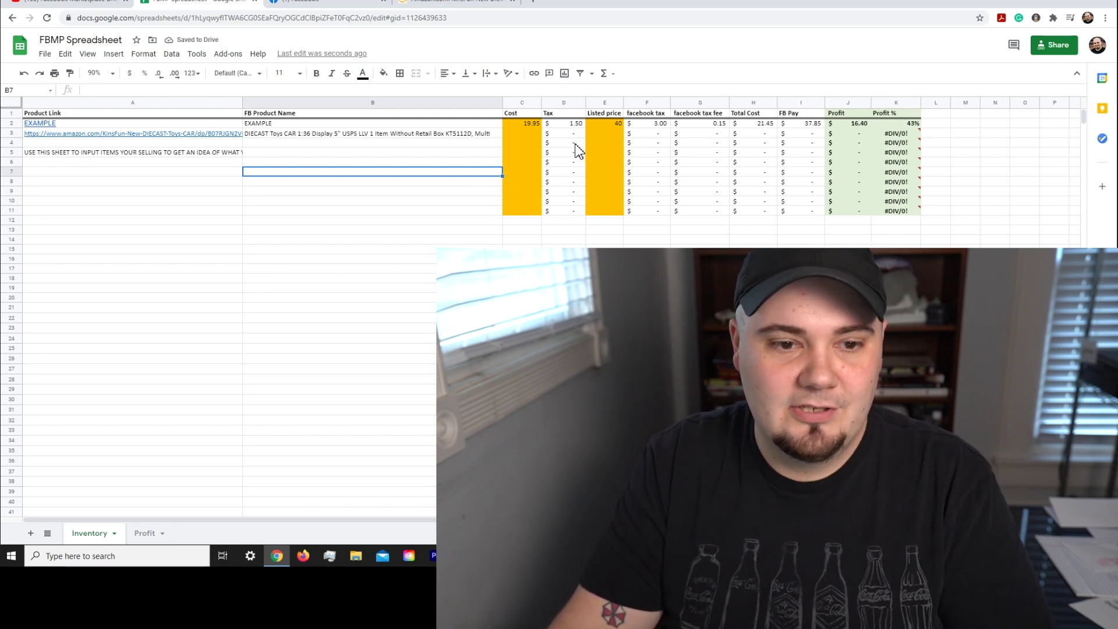
Step: Enter a 6.99 cost in C3 and a listed price of 16 for the second item
click(522, 133)
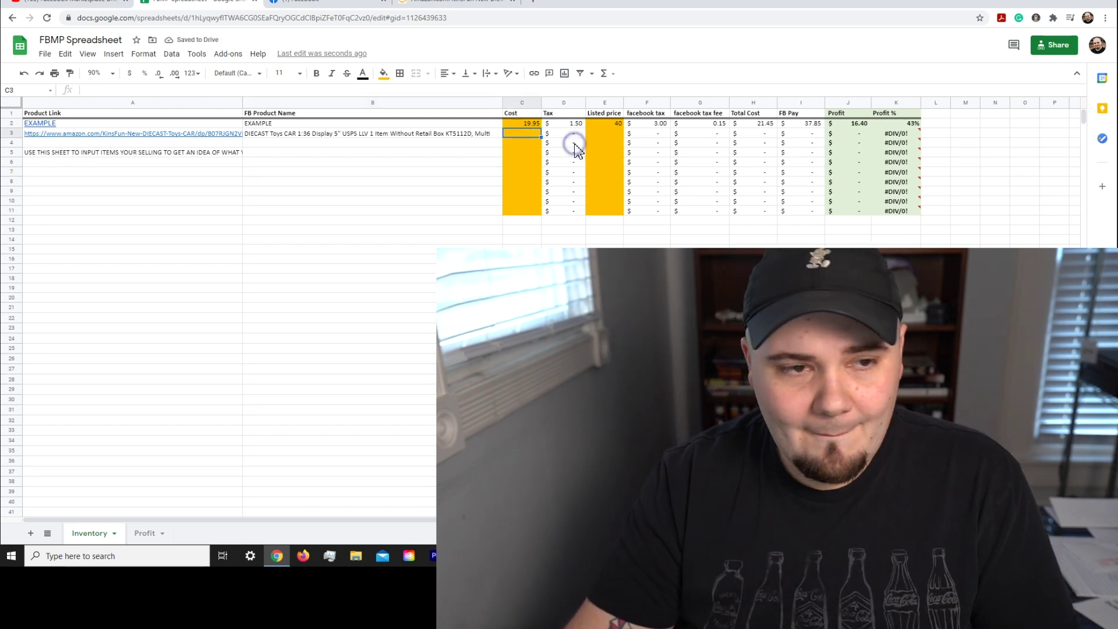
text(6)
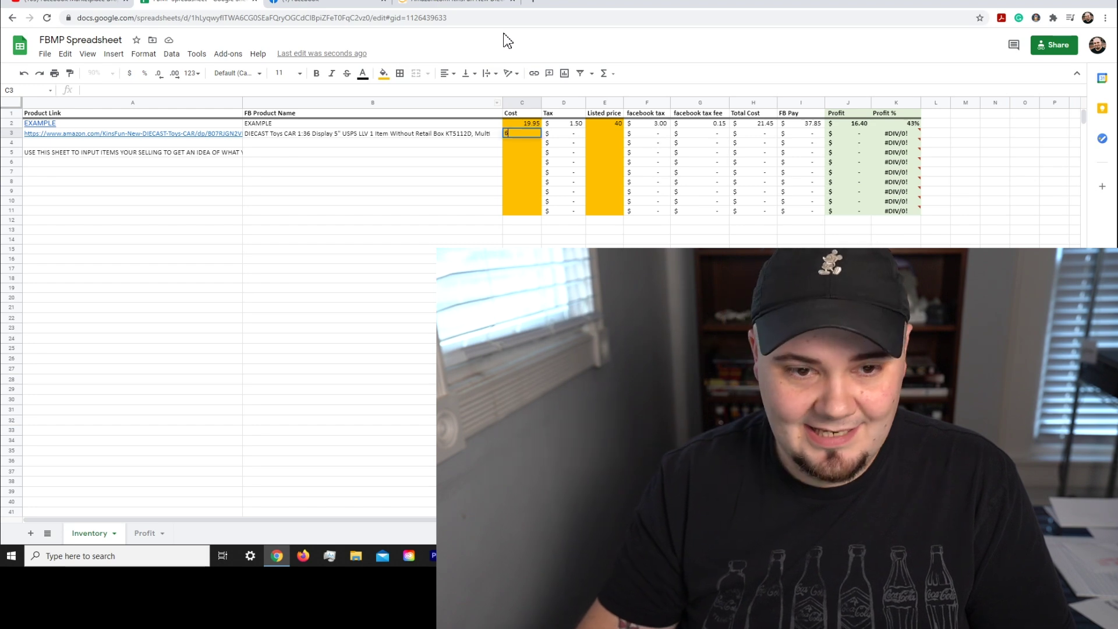
text(.99)
click(602, 153)
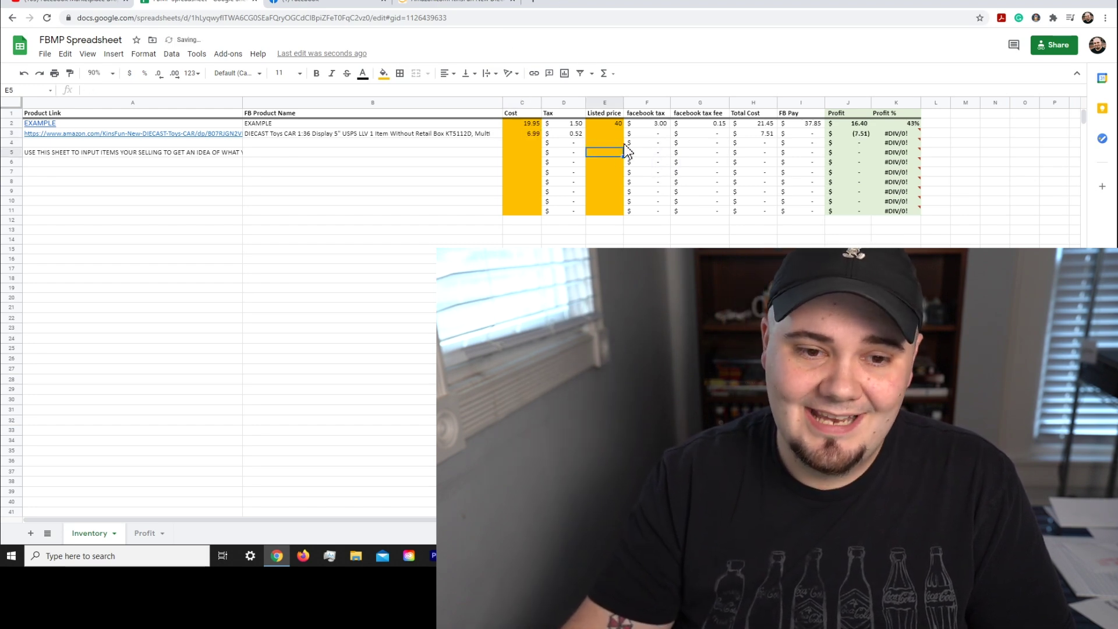
click(605, 134)
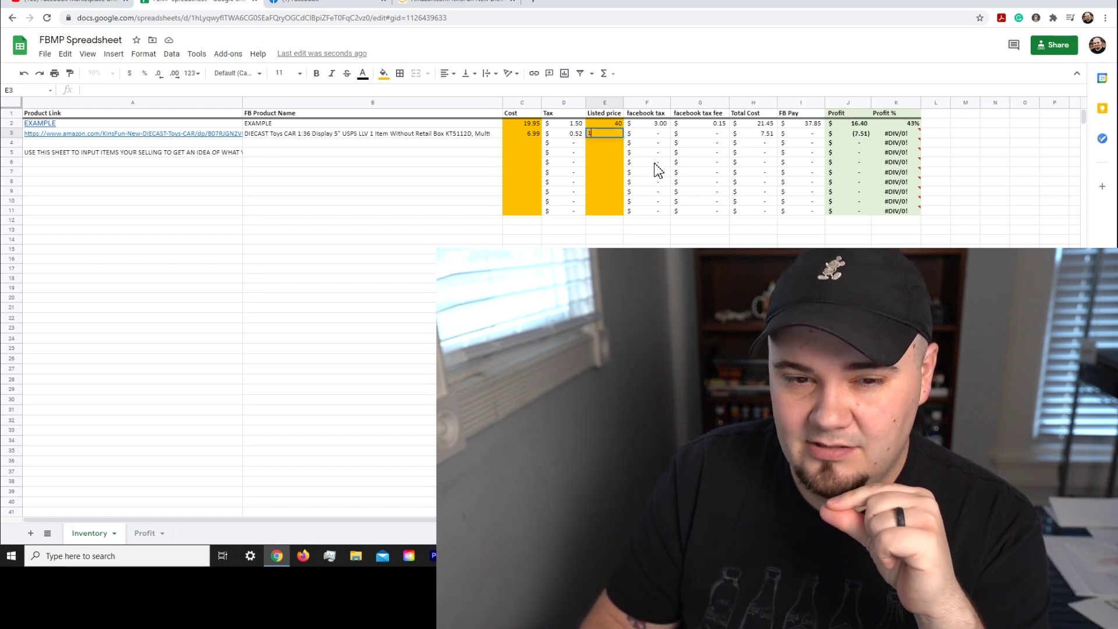
text(6)
key(Return)
key(Down)
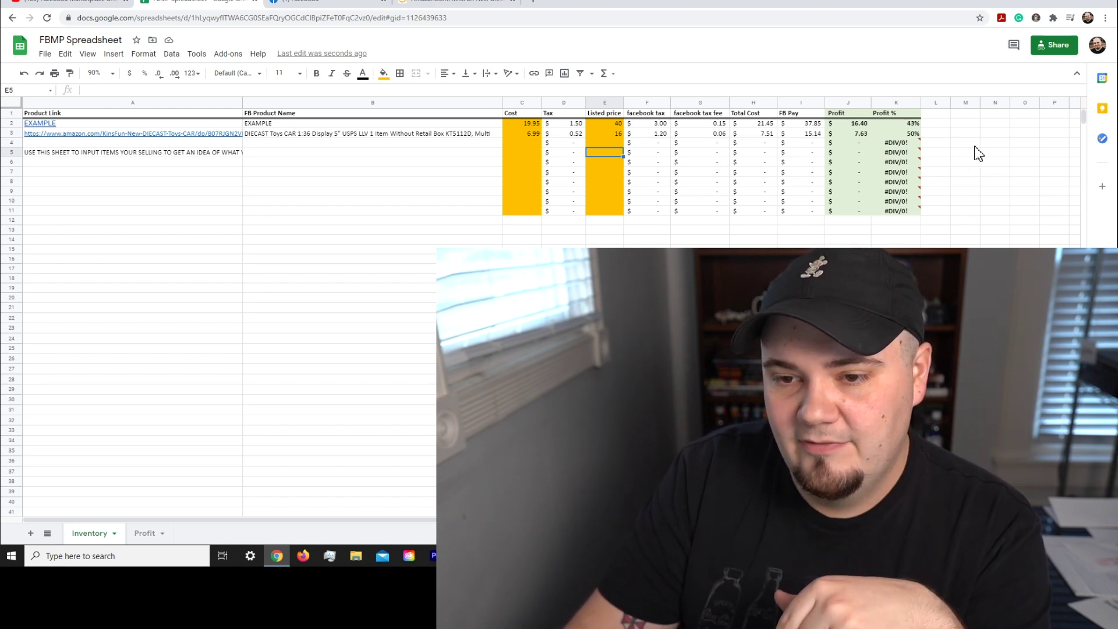
mouse_move(953, 163)
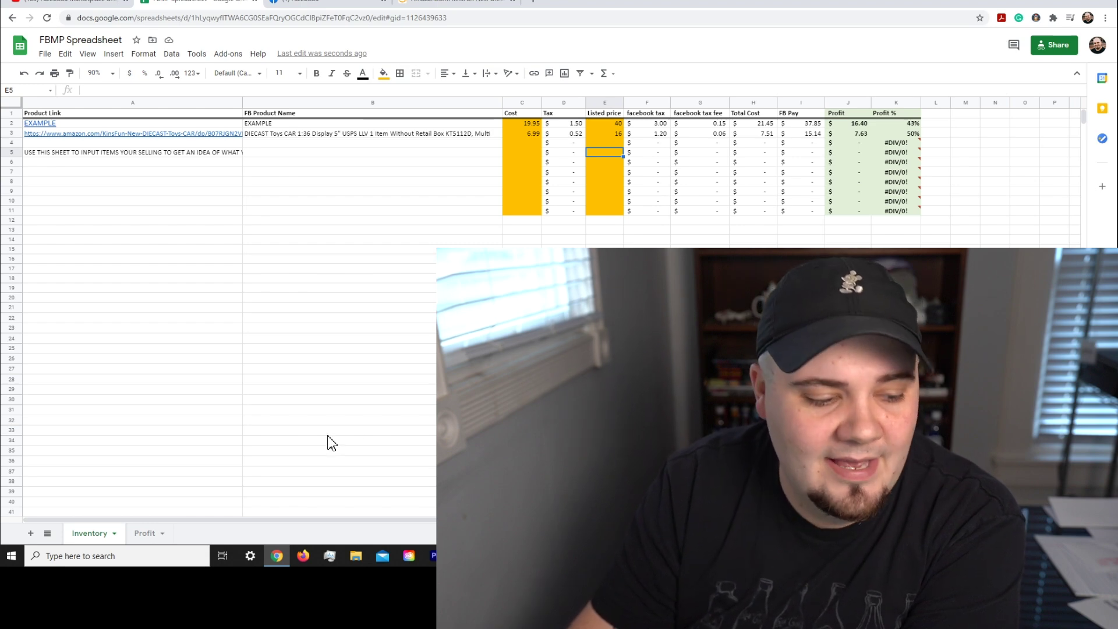
click(166, 585)
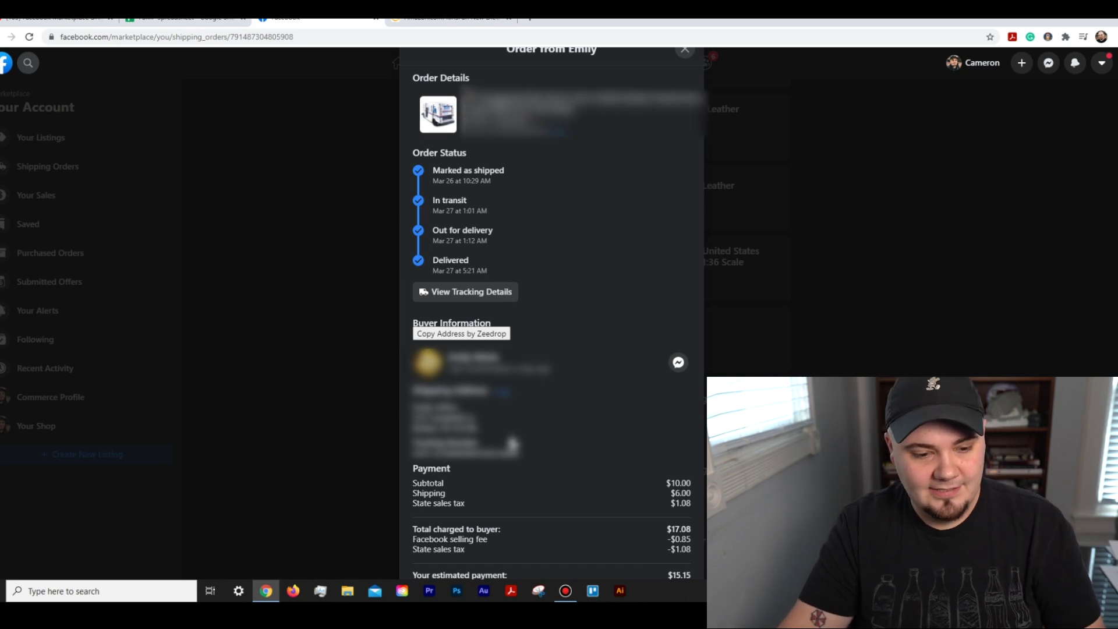
Step: Select part of the buyer's shipping address on the delivered Marketplace order
drag(461, 406, 424, 407)
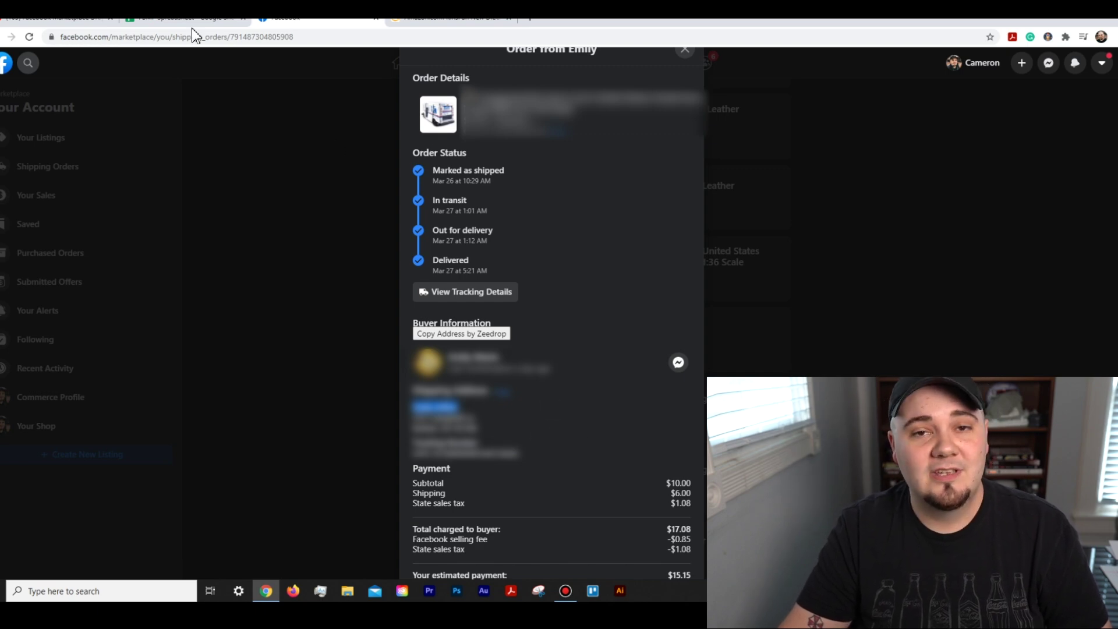
Step: Paste the buyer's name into the new Profit row's Customer cell and widen column C
click(224, 21)
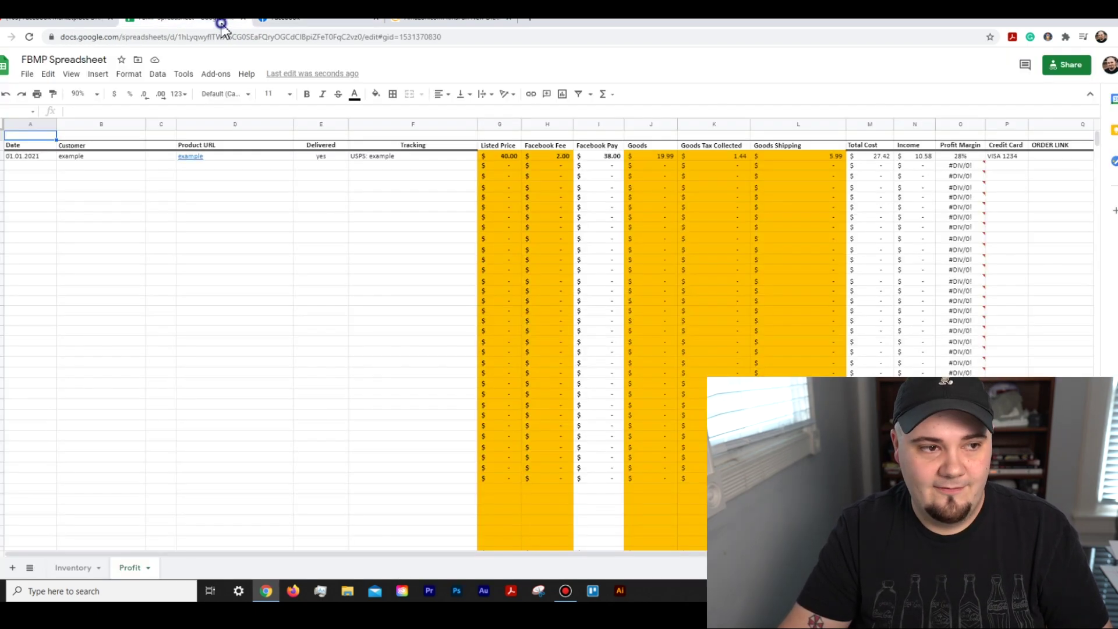
click(92, 167)
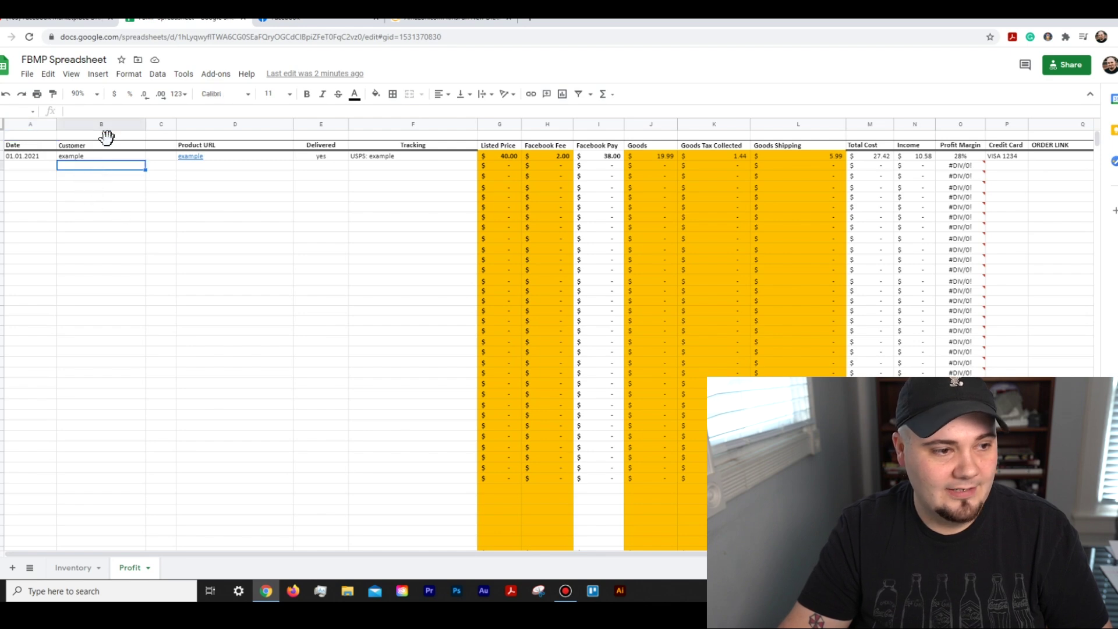
key(ctrl+v)
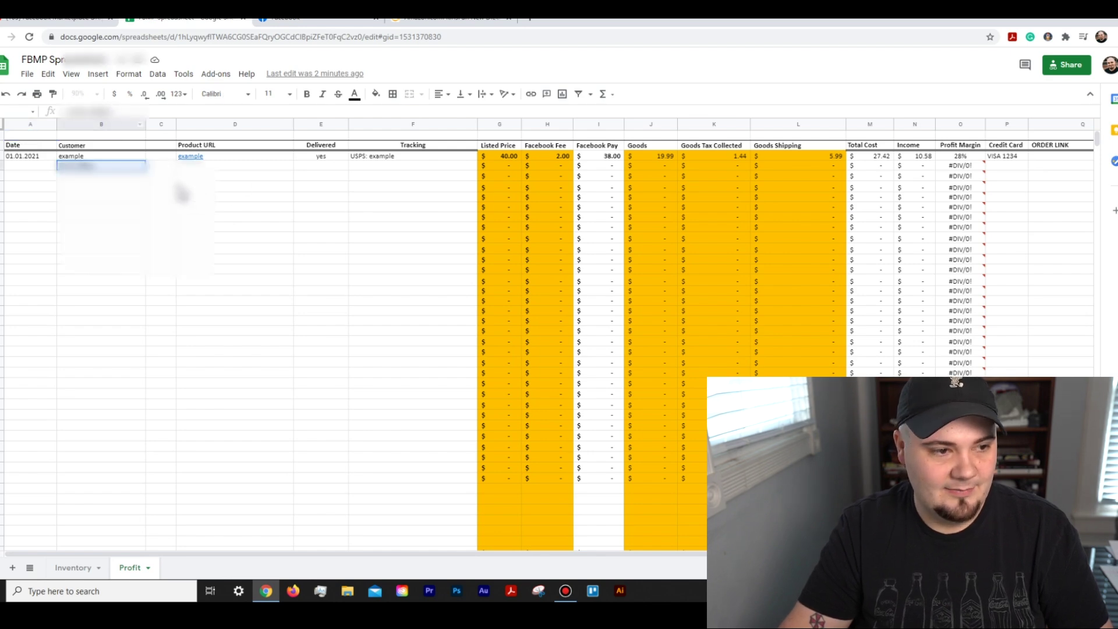
drag(192, 133, 248, 134)
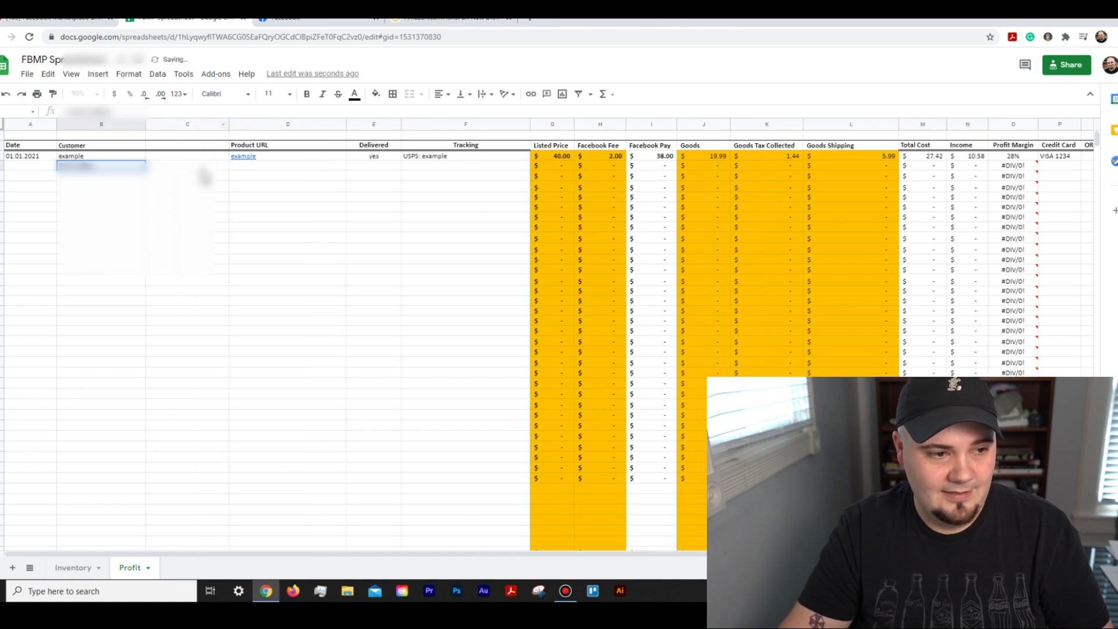
click(192, 167)
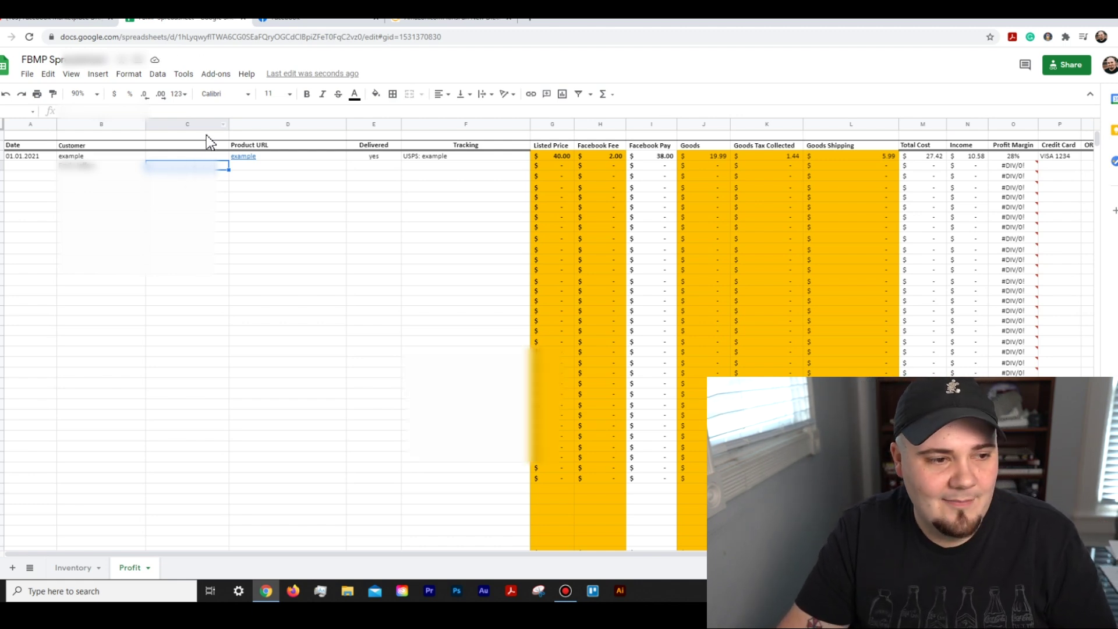
Step: Copy the buyer's Facebook profile name into cell C3
click(313, 23)
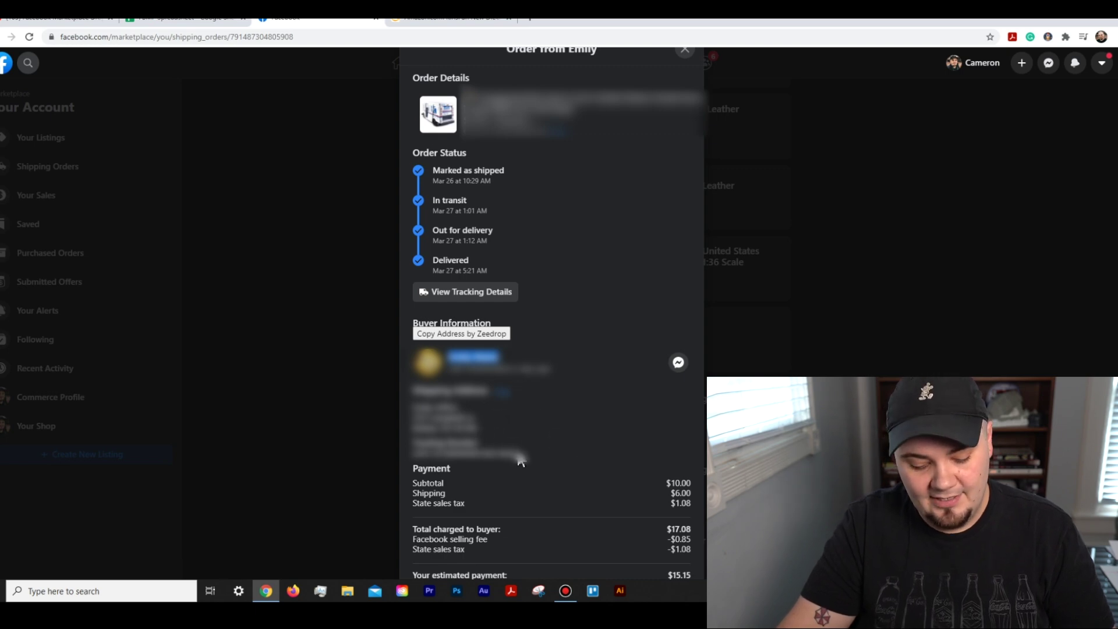
click(213, 19)
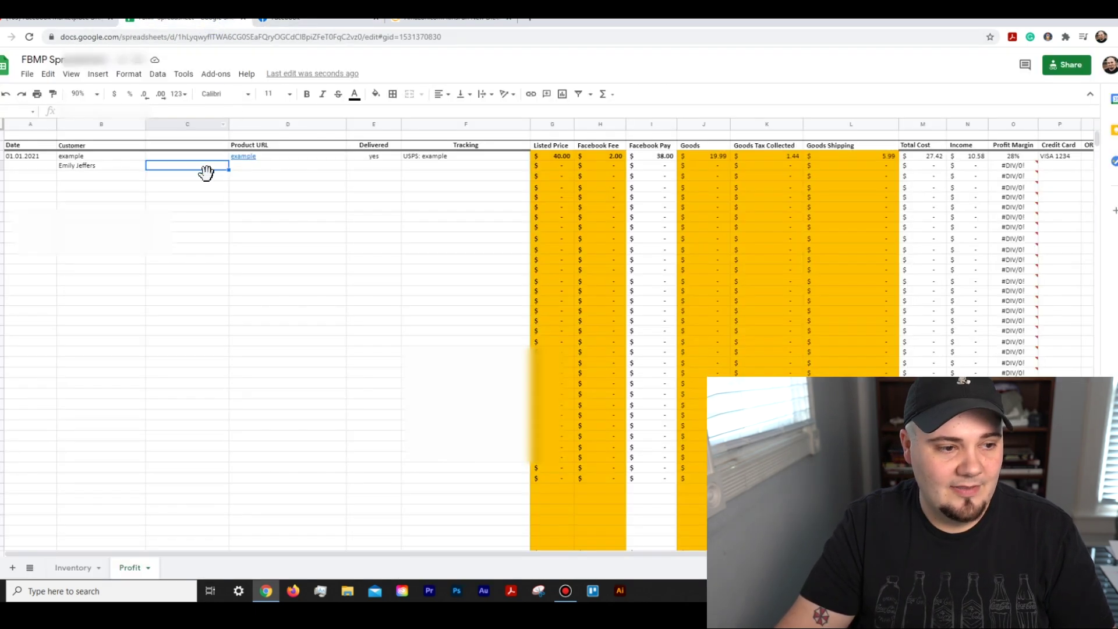
click(185, 110)
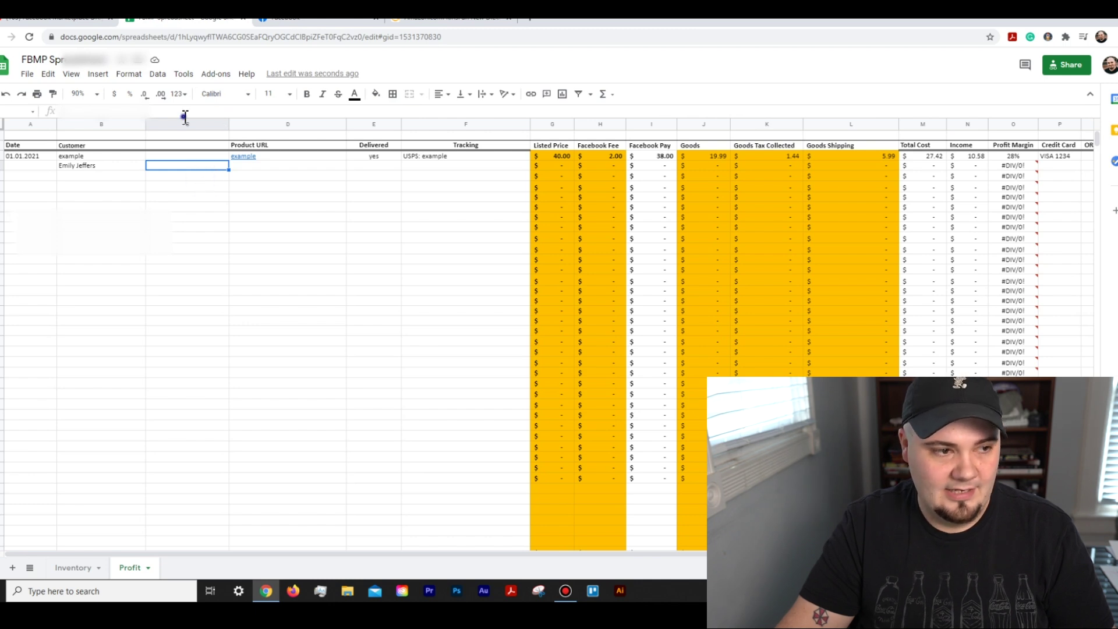
key(Return)
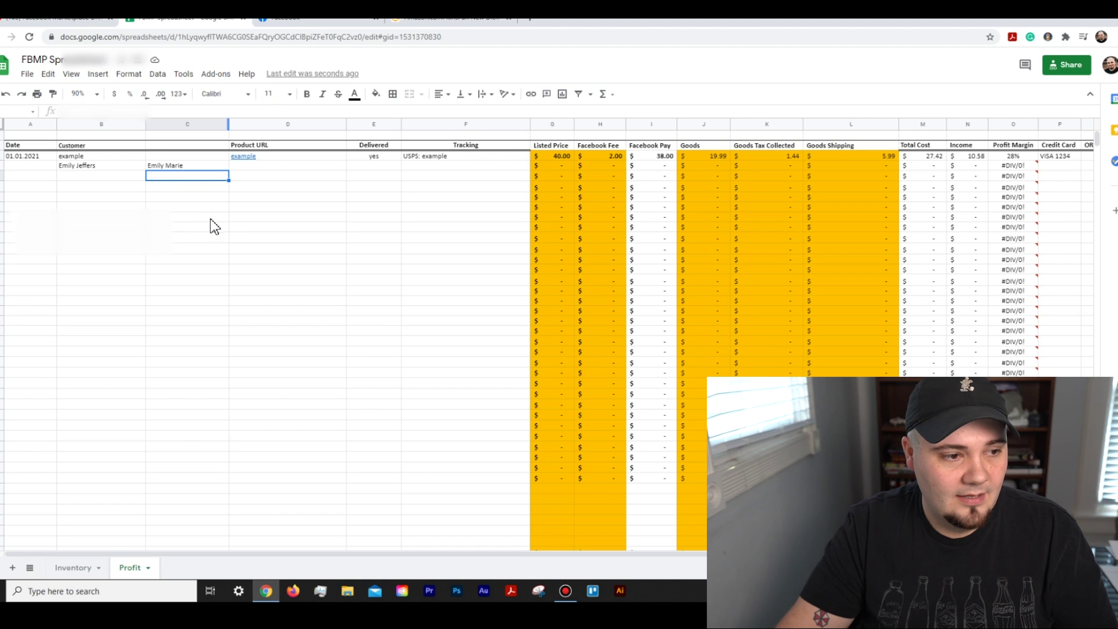
click(50, 167)
Step: Date the new order 03.21.21 and move the whole row down to row 7
text(03)
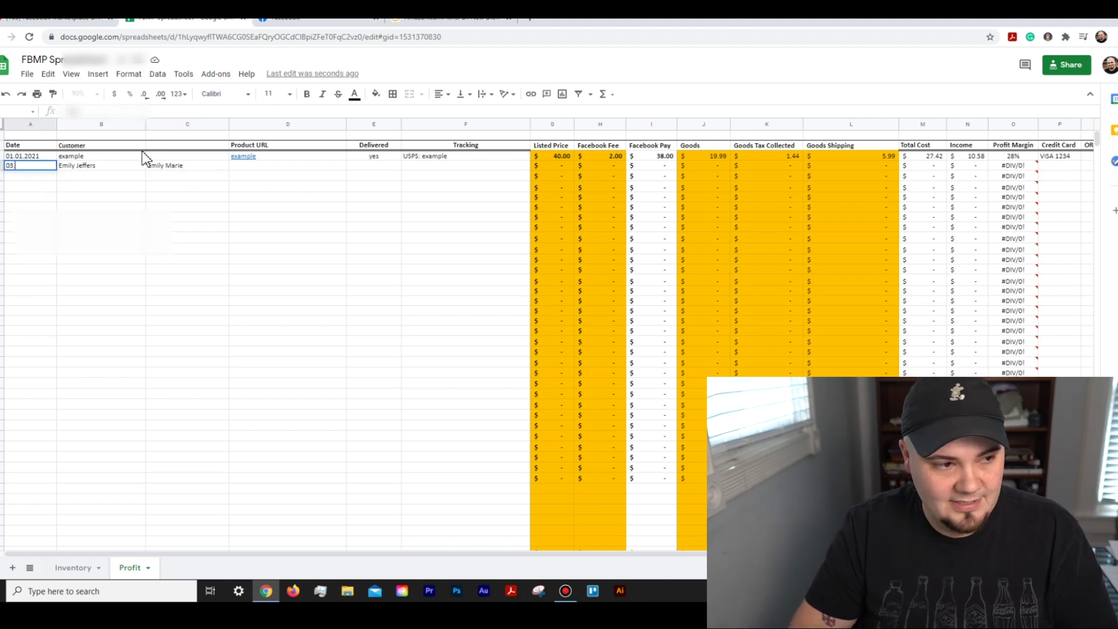
text(.21.21)
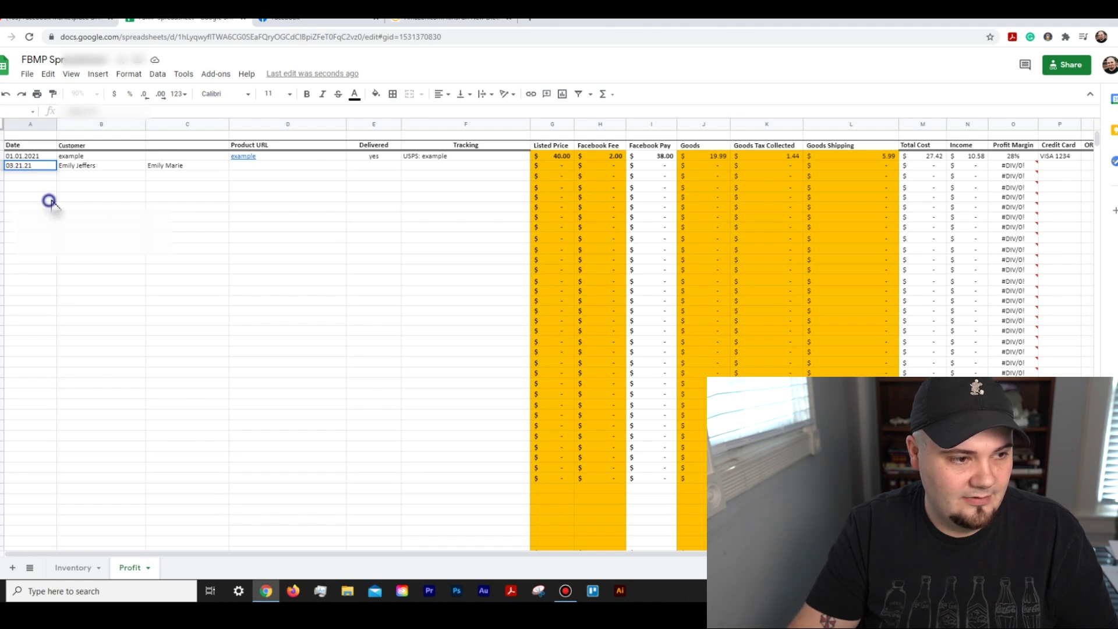
click(35, 188)
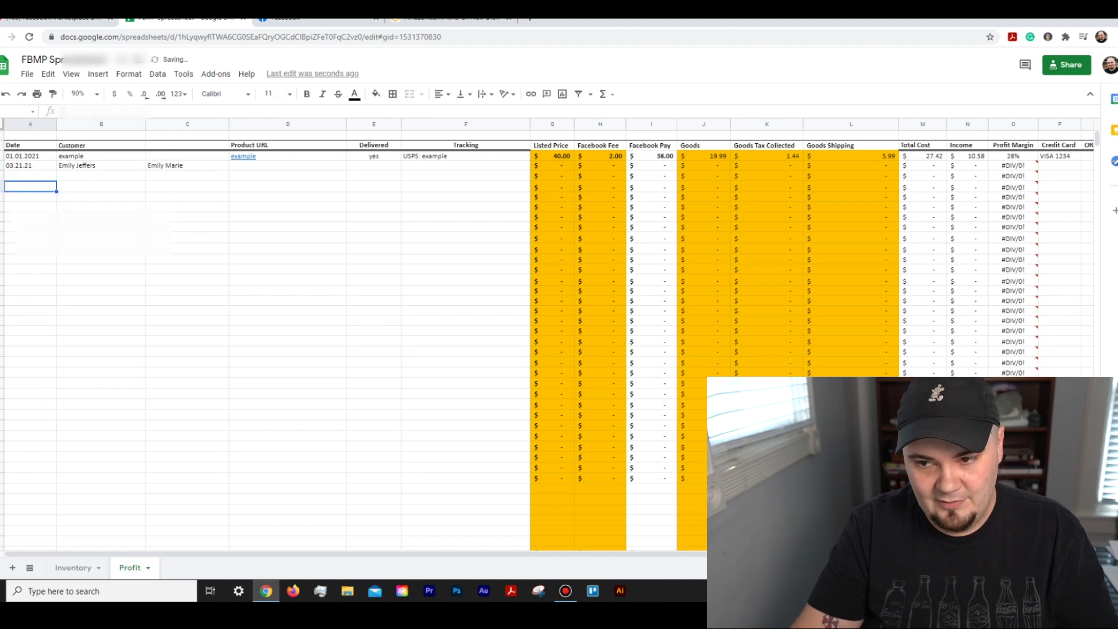
click(38, 168)
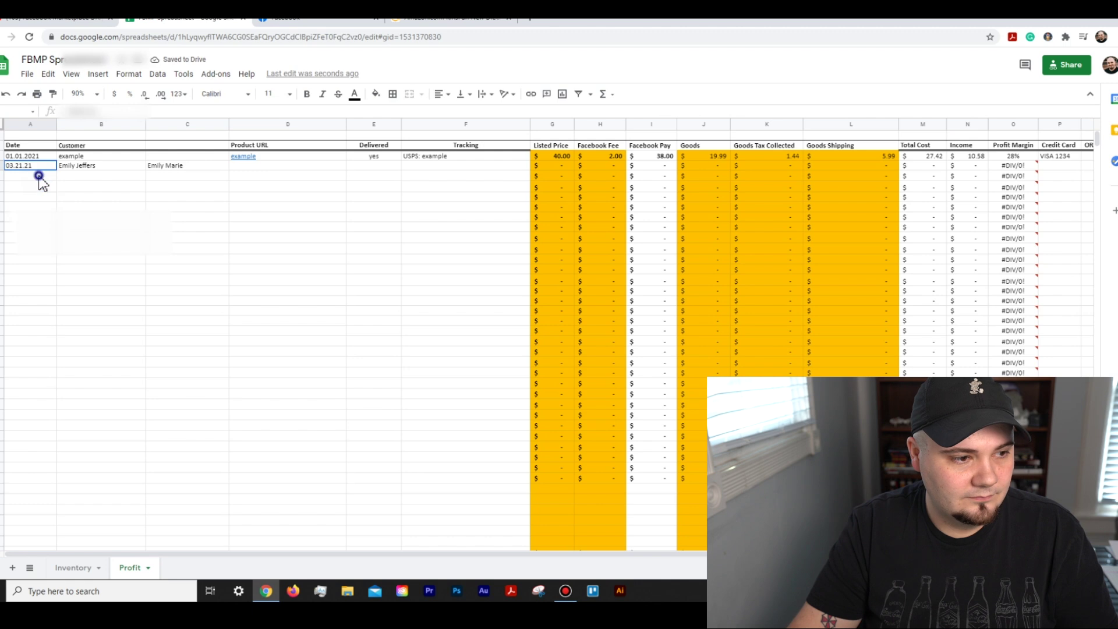
click(2, 166)
key(ctrl+c)
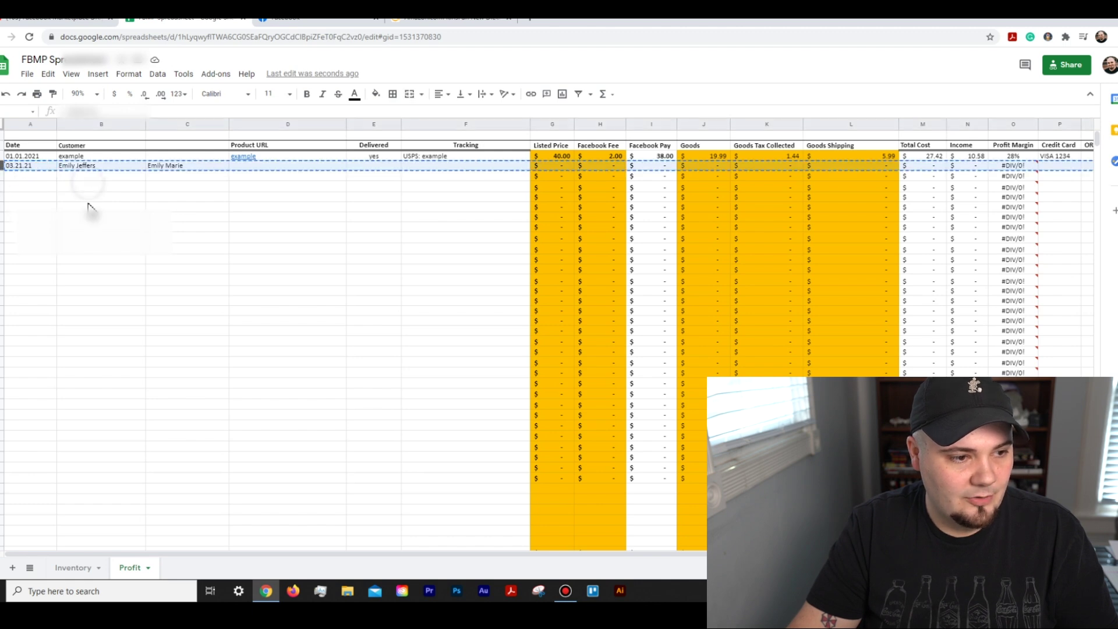
drag(88, 206, 114, 208)
click(114, 187)
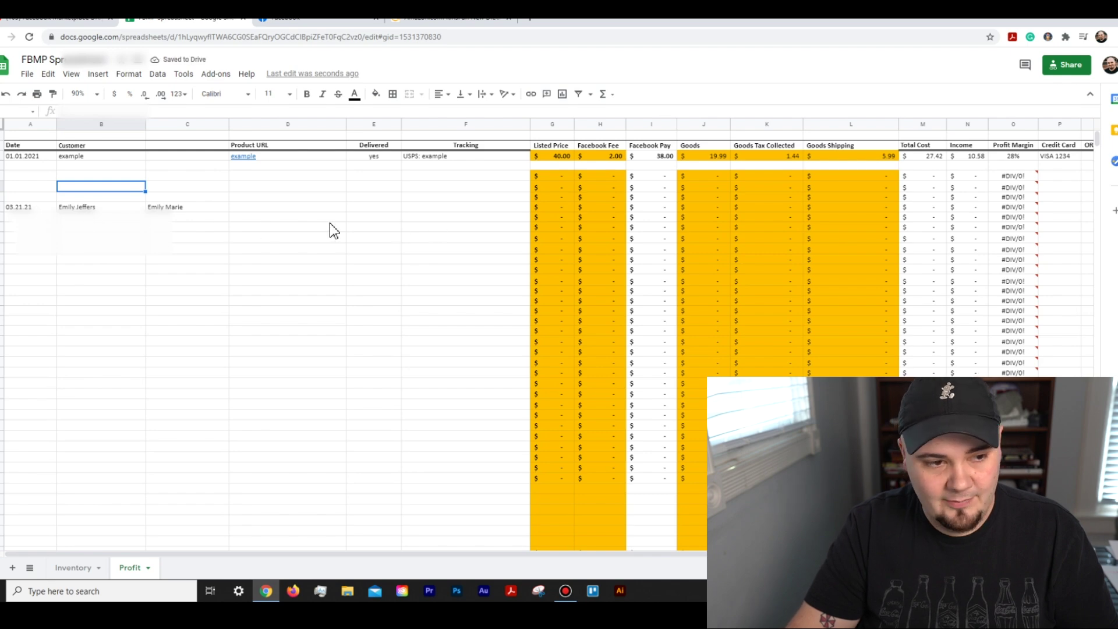
click(300, 208)
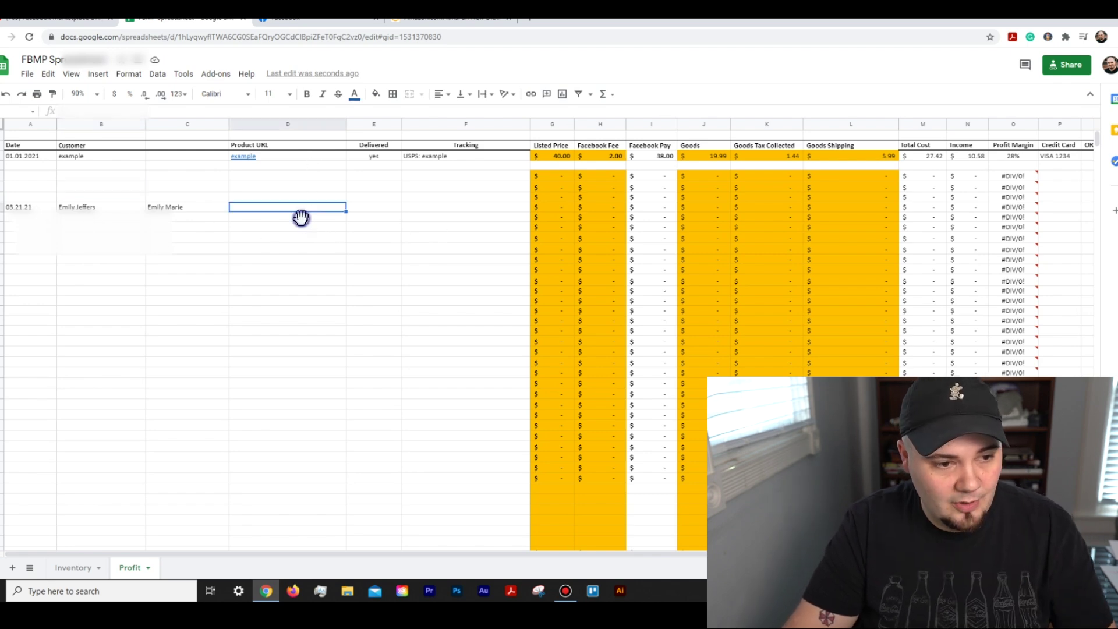
click(474, 19)
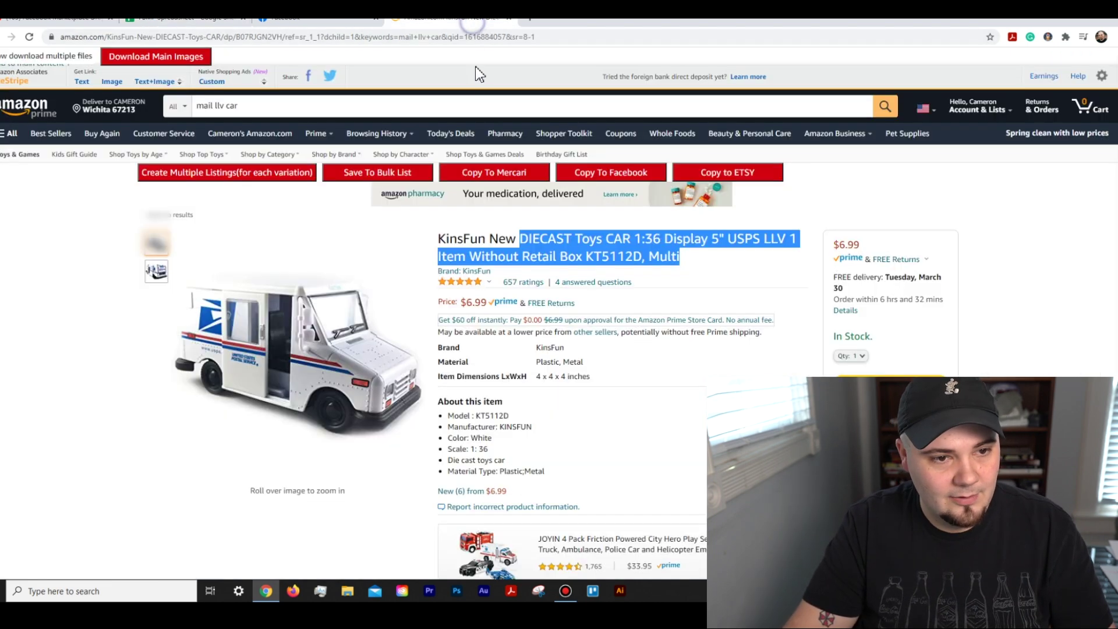
click(440, 38)
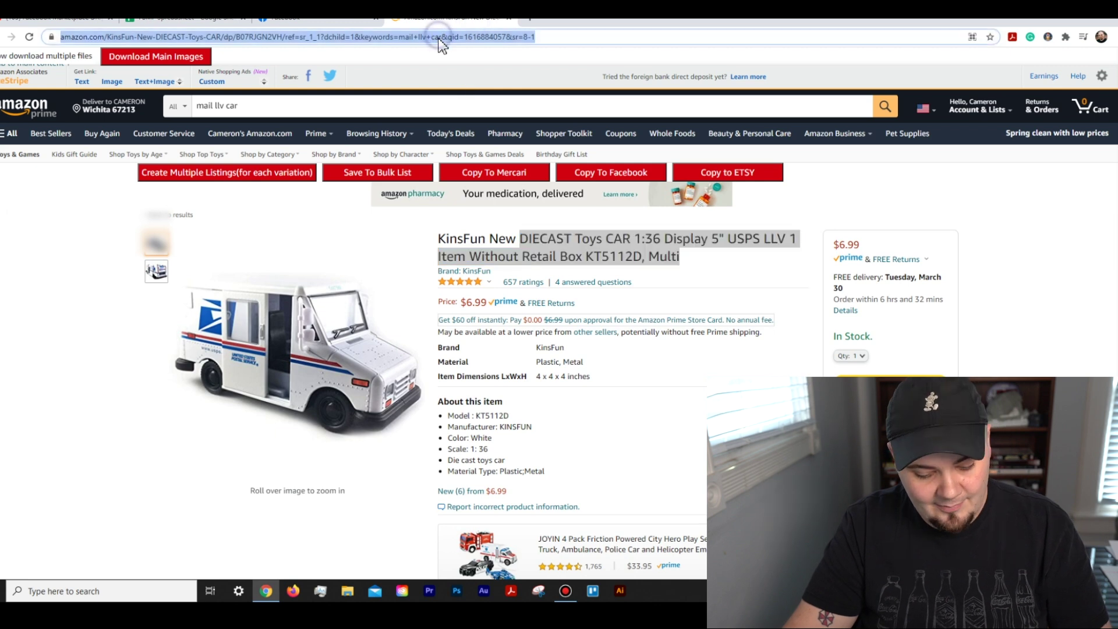
click(238, 23)
key(ctrl+v)
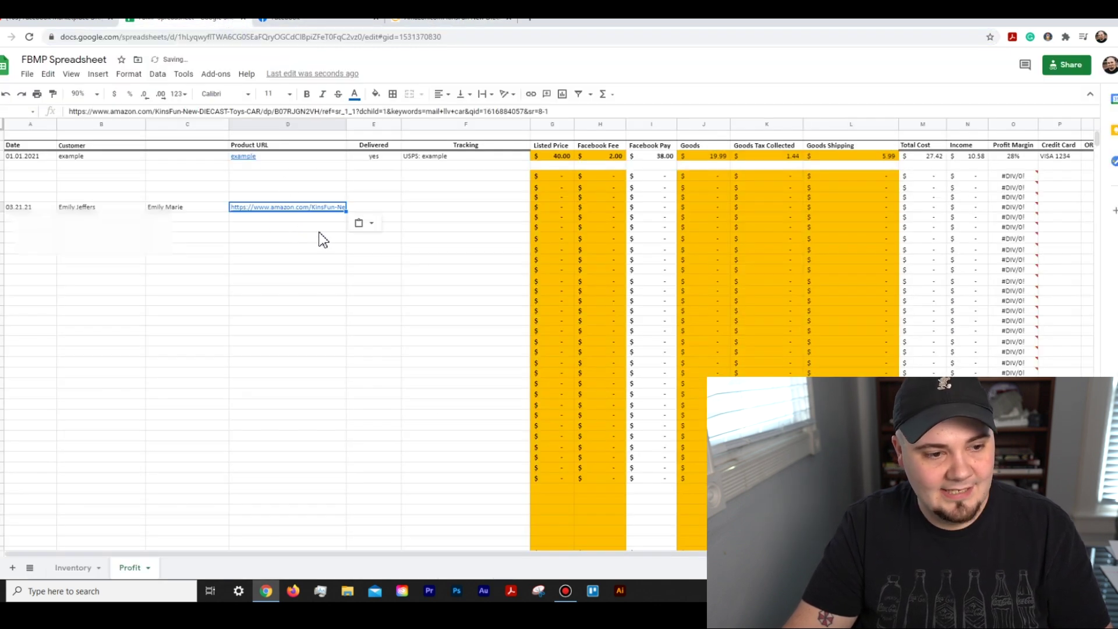
key(Return)
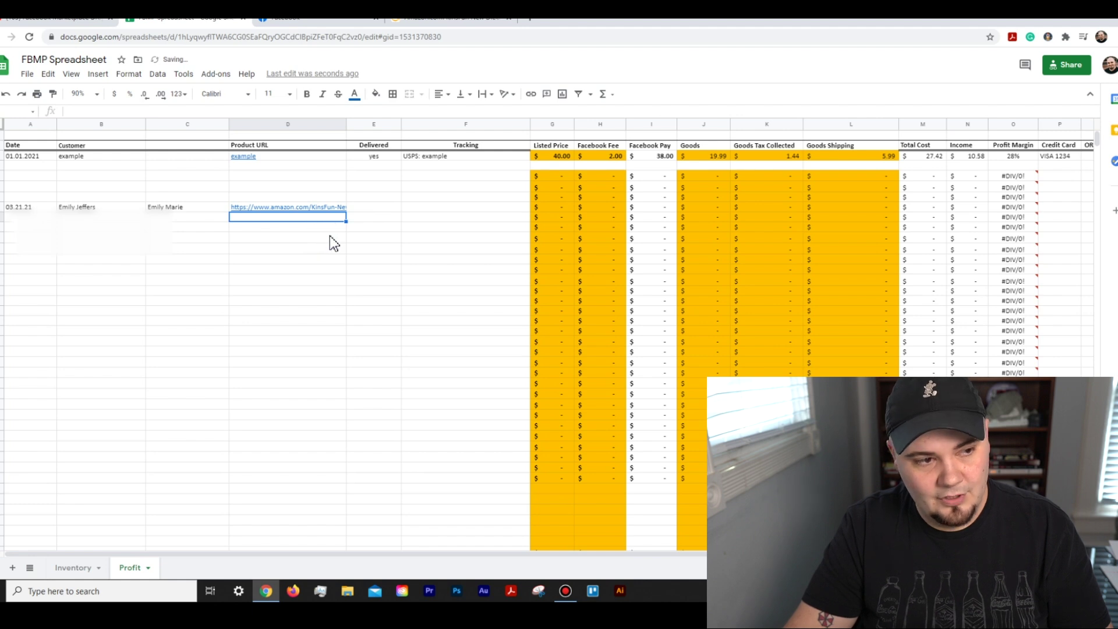
mouse_move(312, 221)
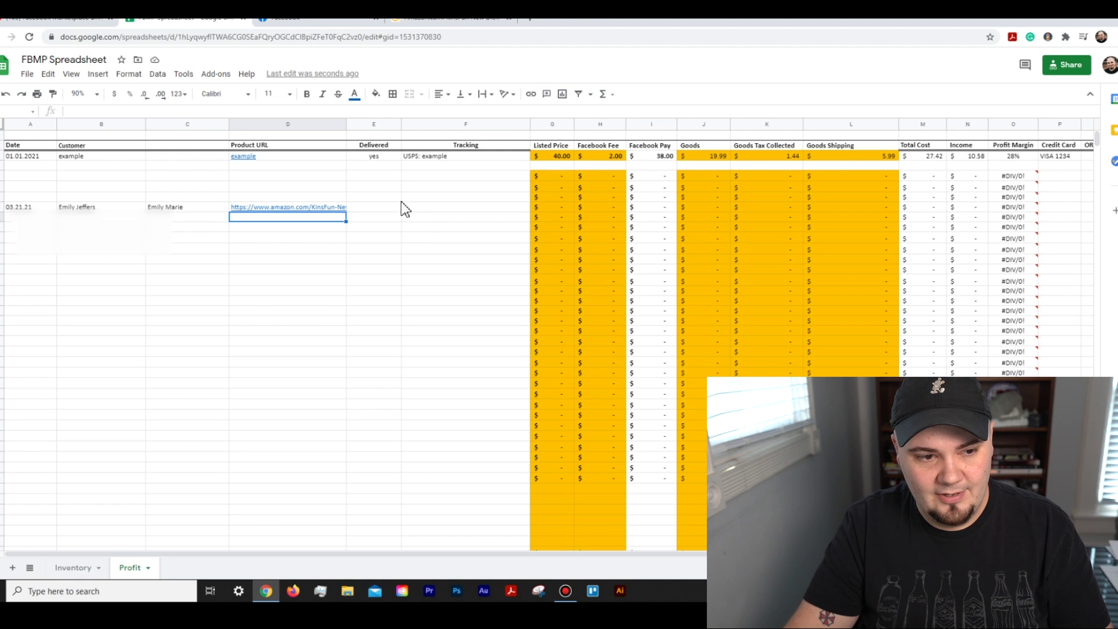
key(Up)
key(Right)
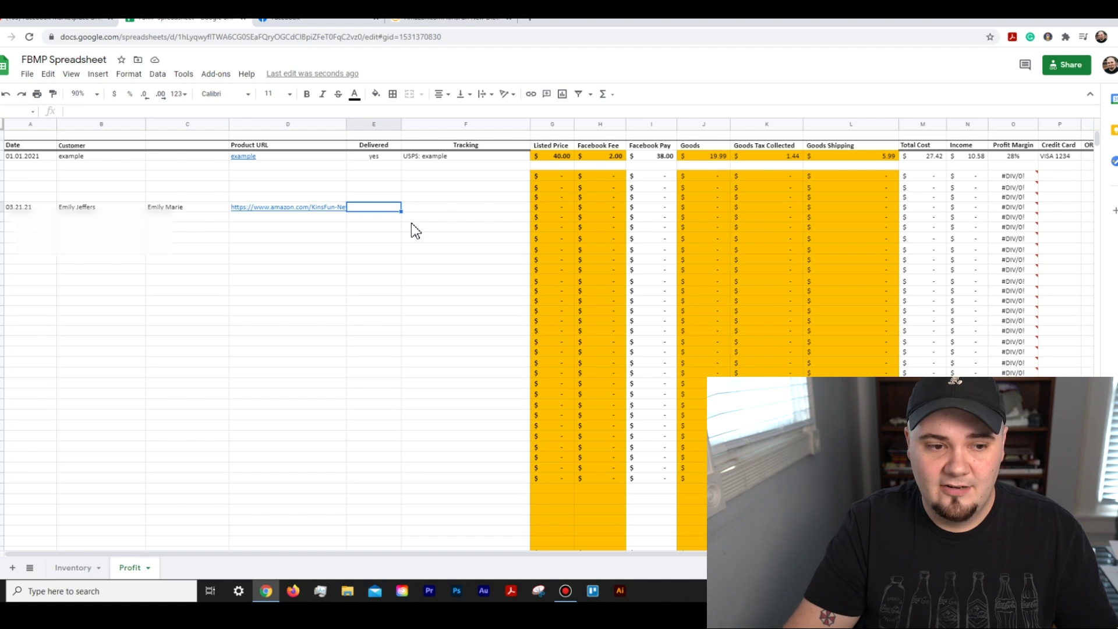
Step: Enter the order's USPS tracking number in its Tracking cell, leaving Delivered blank
text(yes)
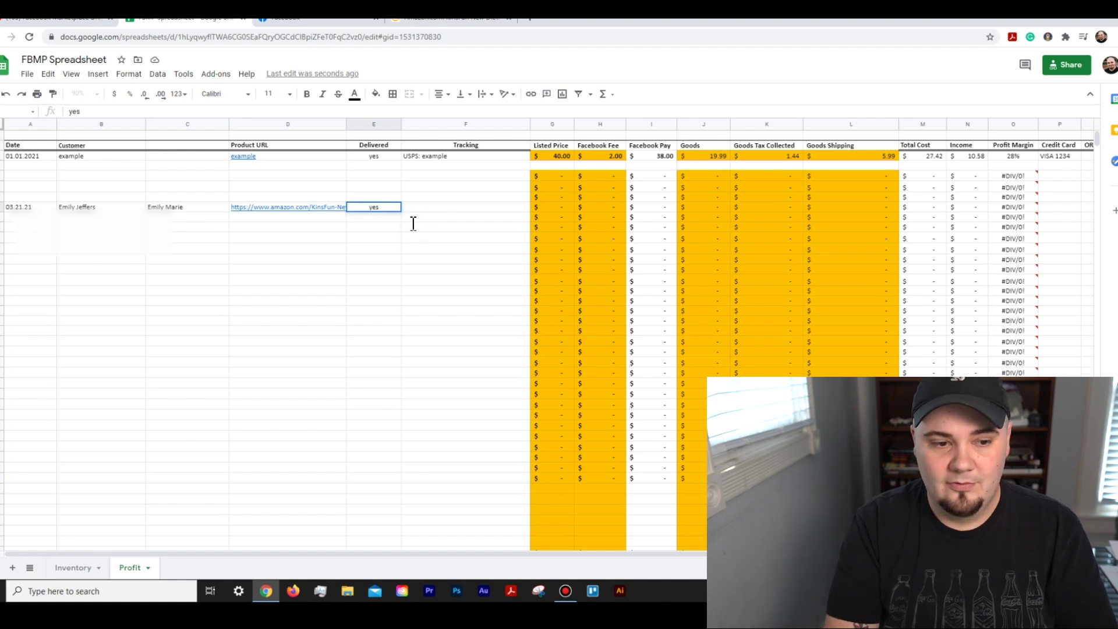
key(Up)
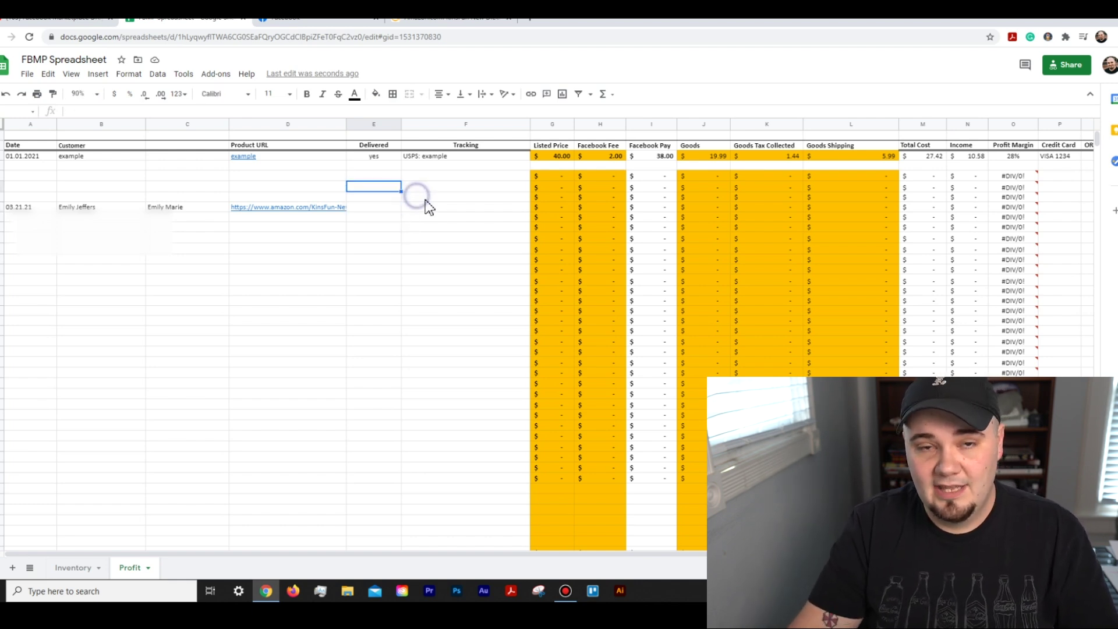
click(456, 211)
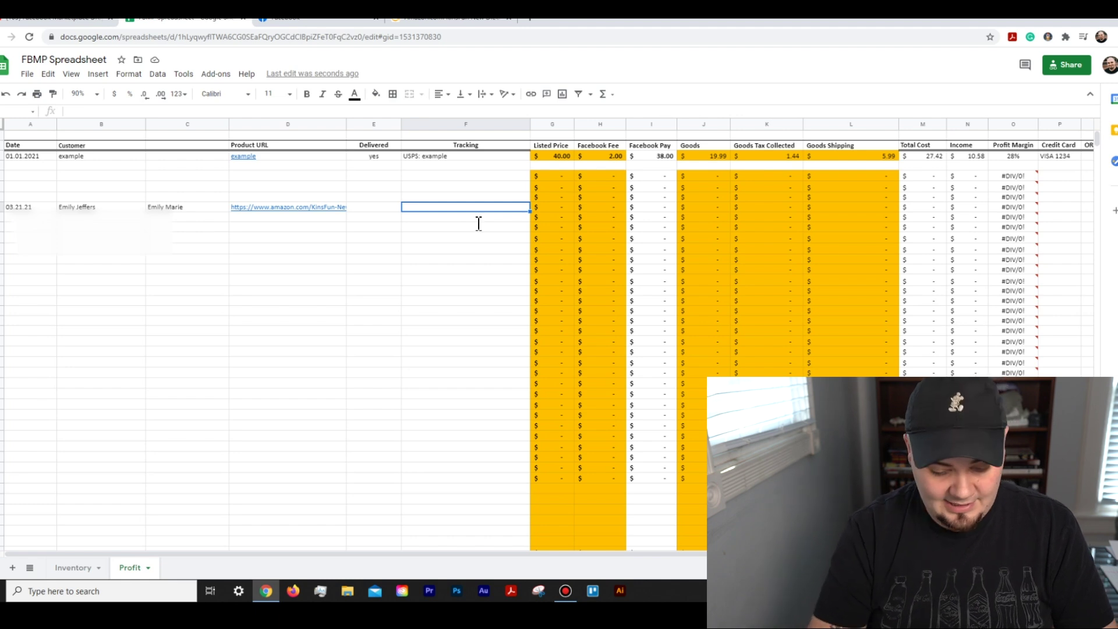
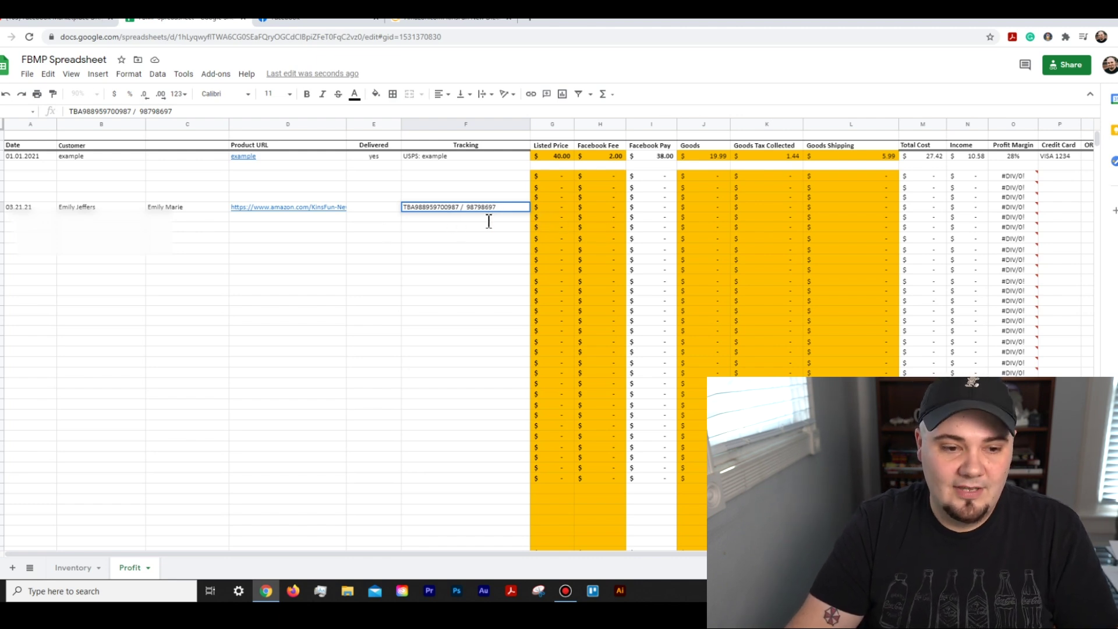
drag(544, 220, 439, 224)
key(BackSpace)
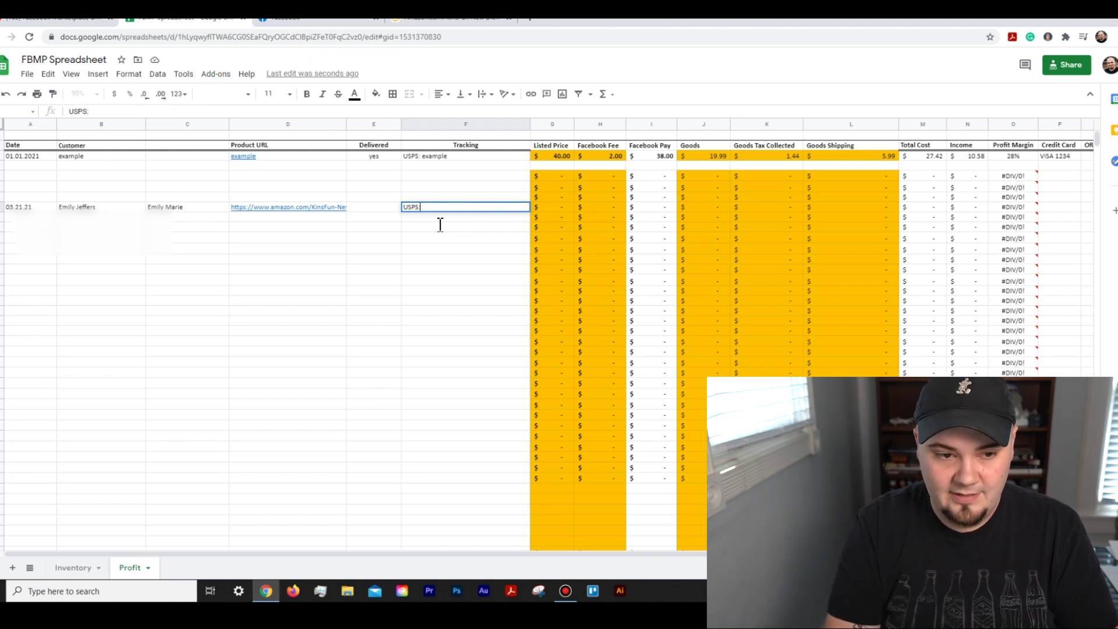
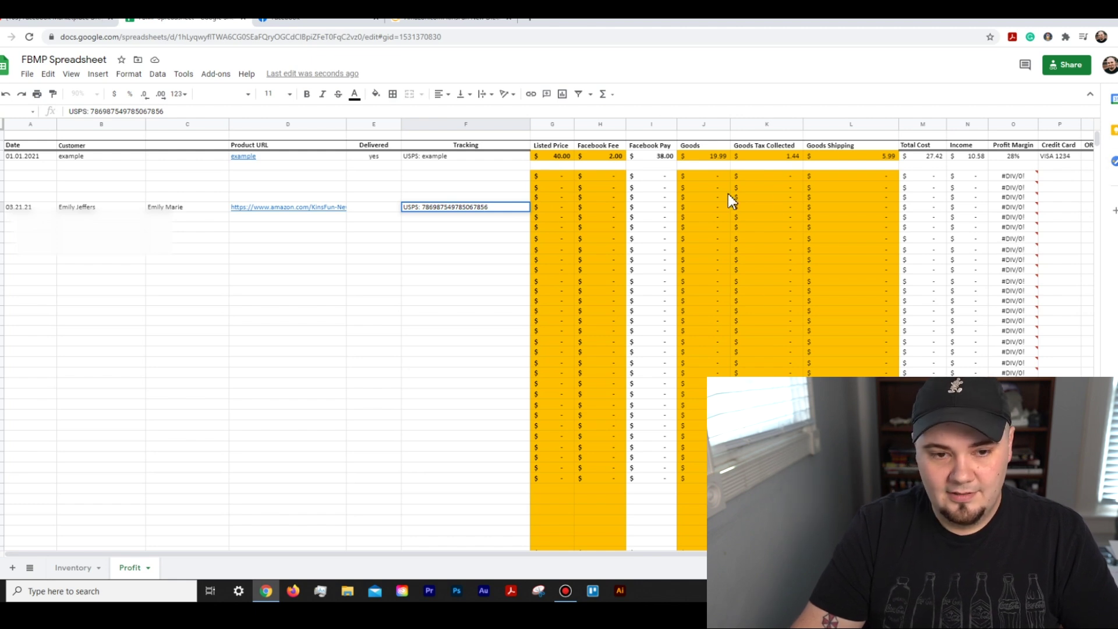
Step: Check the Facebook order price and enter a 16.00 Listed Price in the order row
key(Tab)
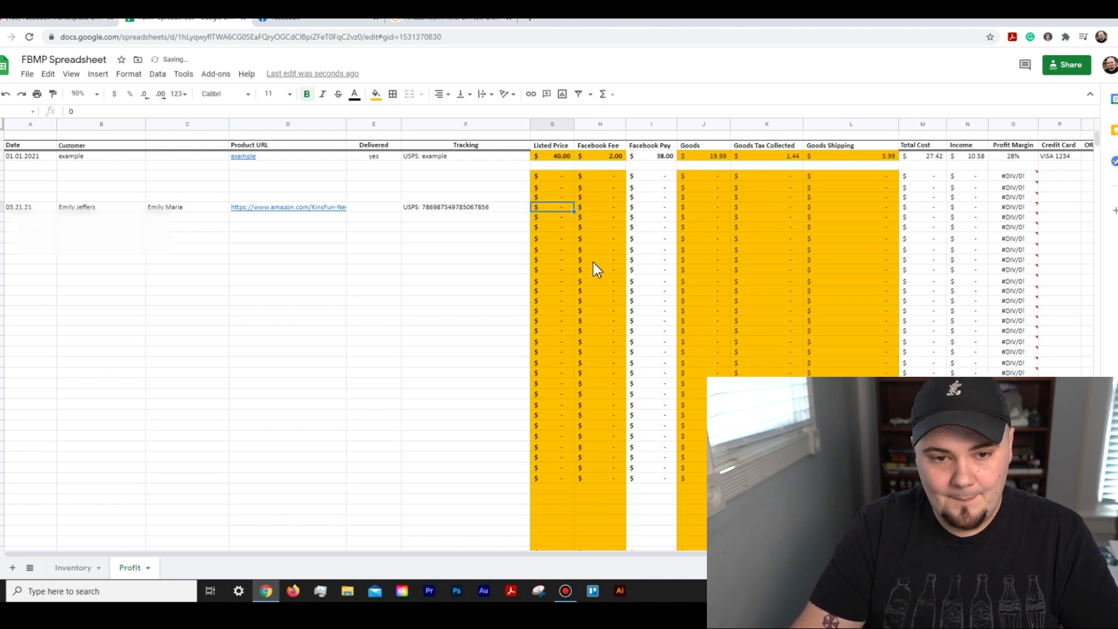
click(278, 21)
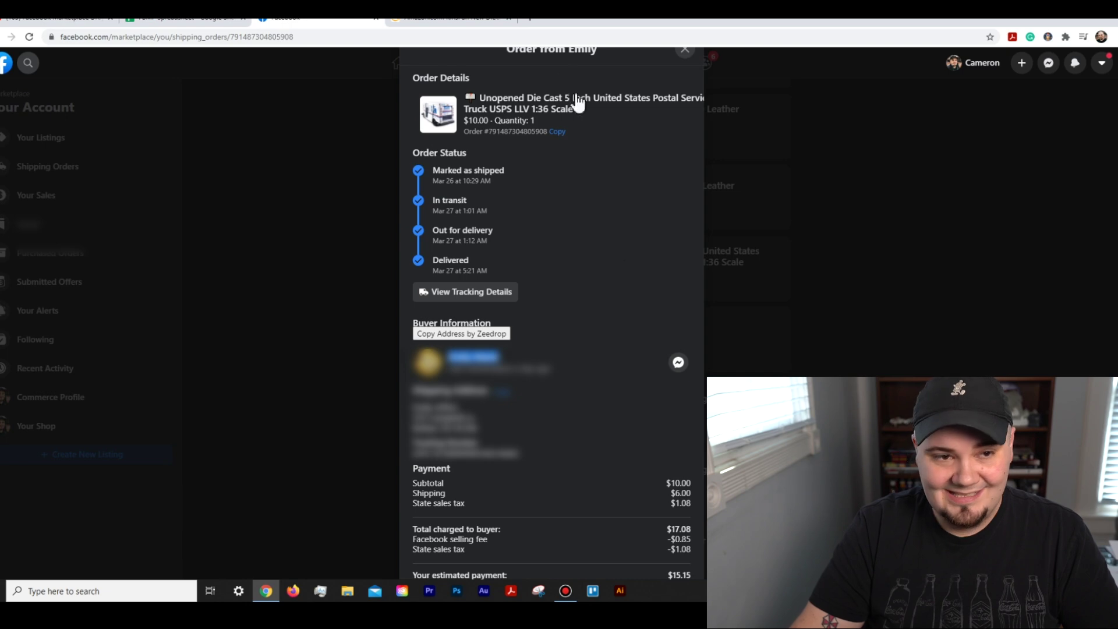
click(201, 22)
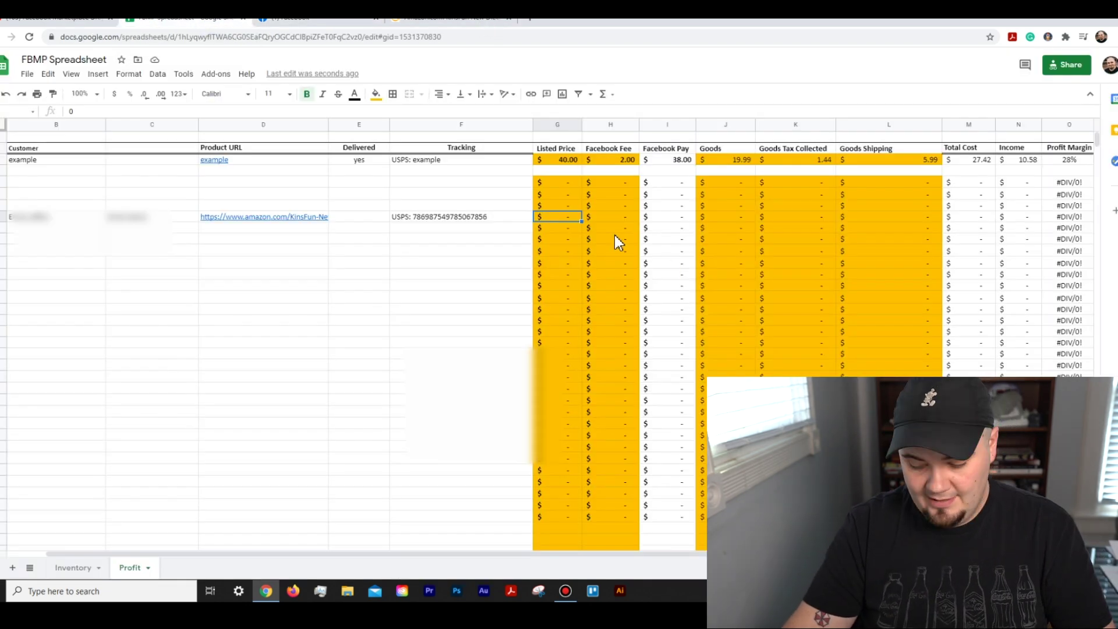
text(16)
key(Tab)
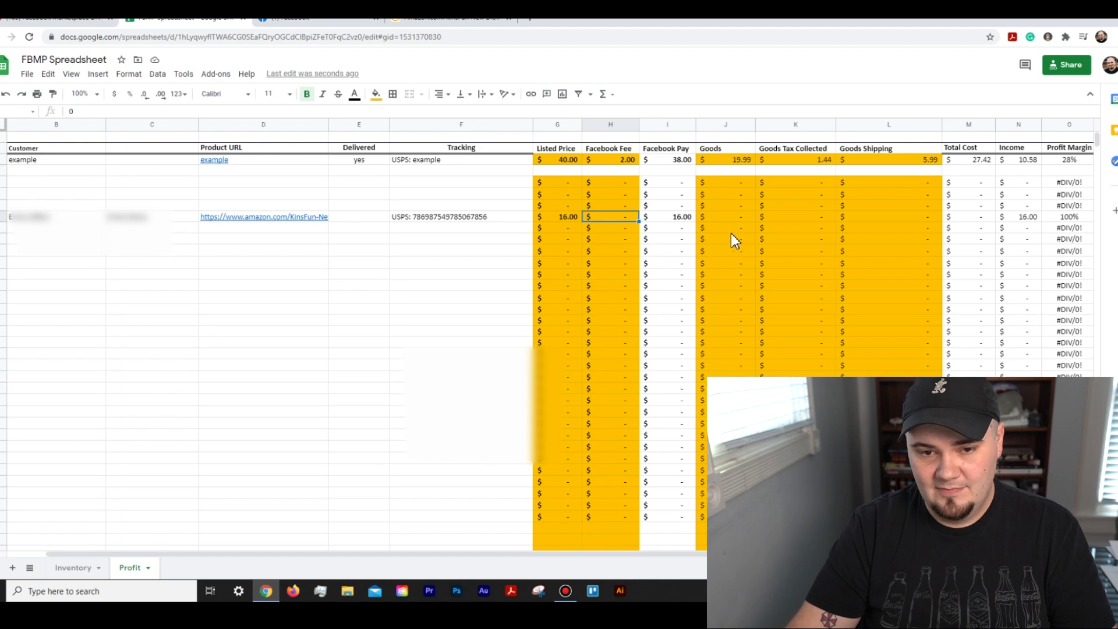
click(315, 20)
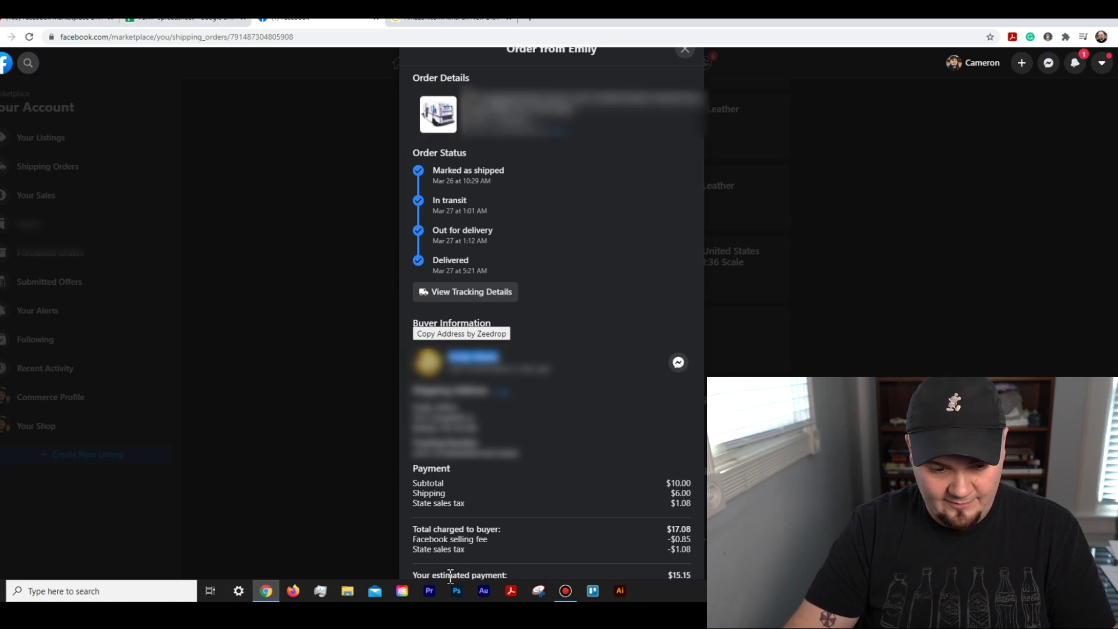
Step: Copy the 0.85 Facebook selling fee into the order row's Facebook Fee cell
triple_click(449, 538)
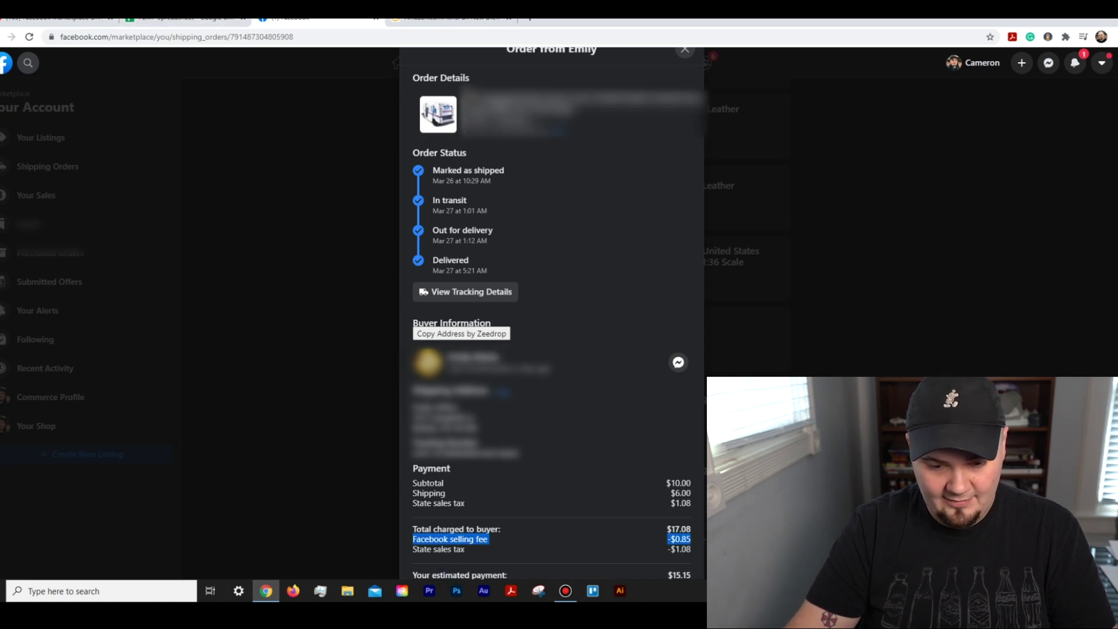
click(233, 23)
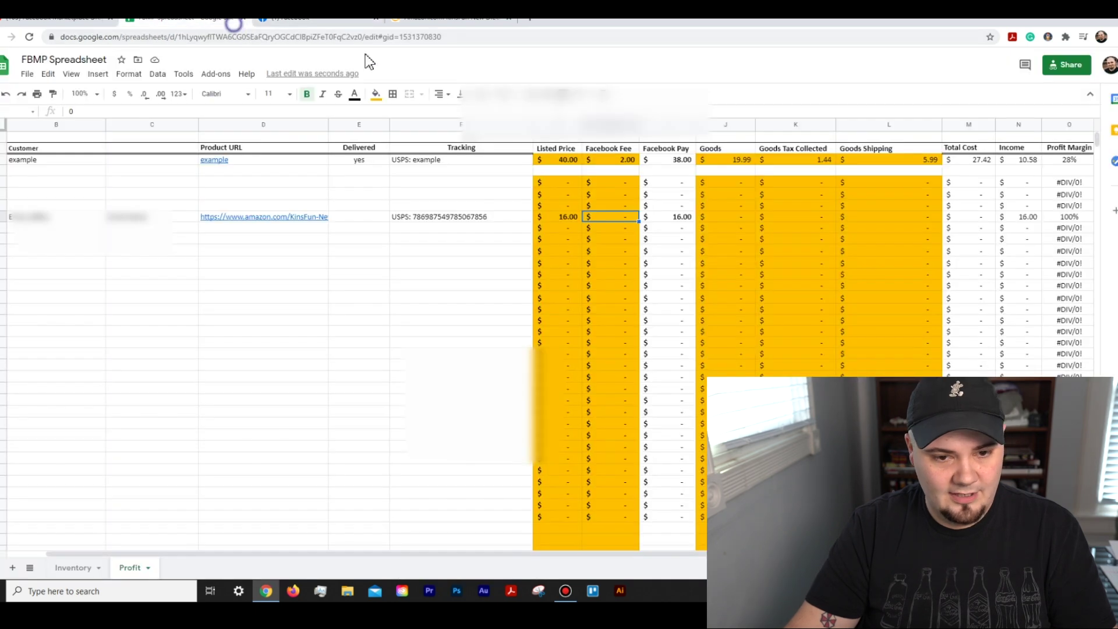
text(0.85)
key(Tab)
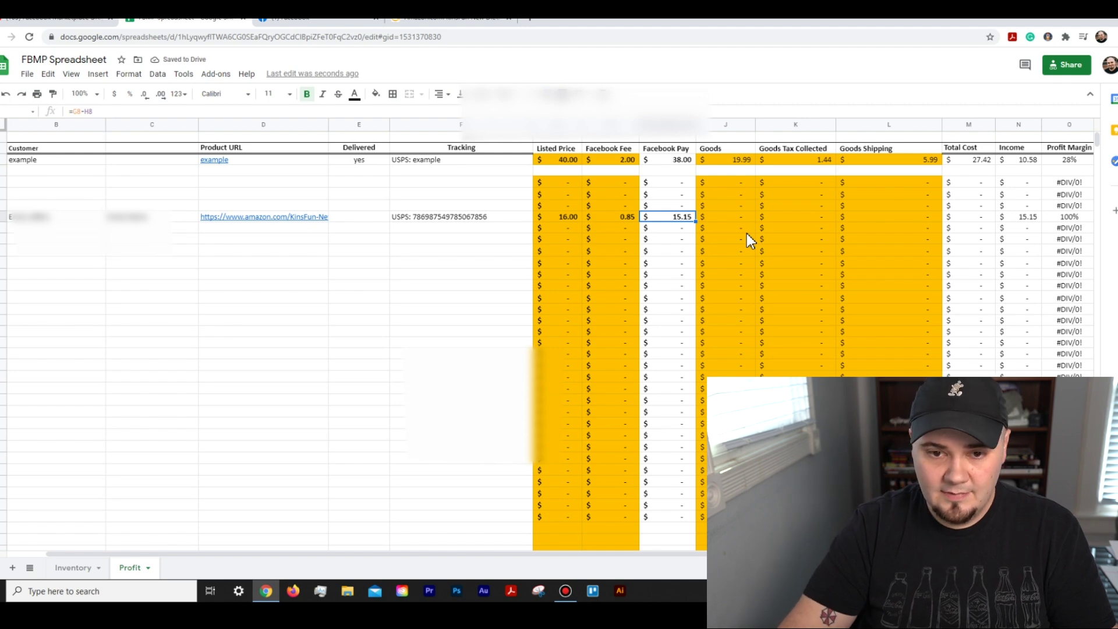
click(750, 216)
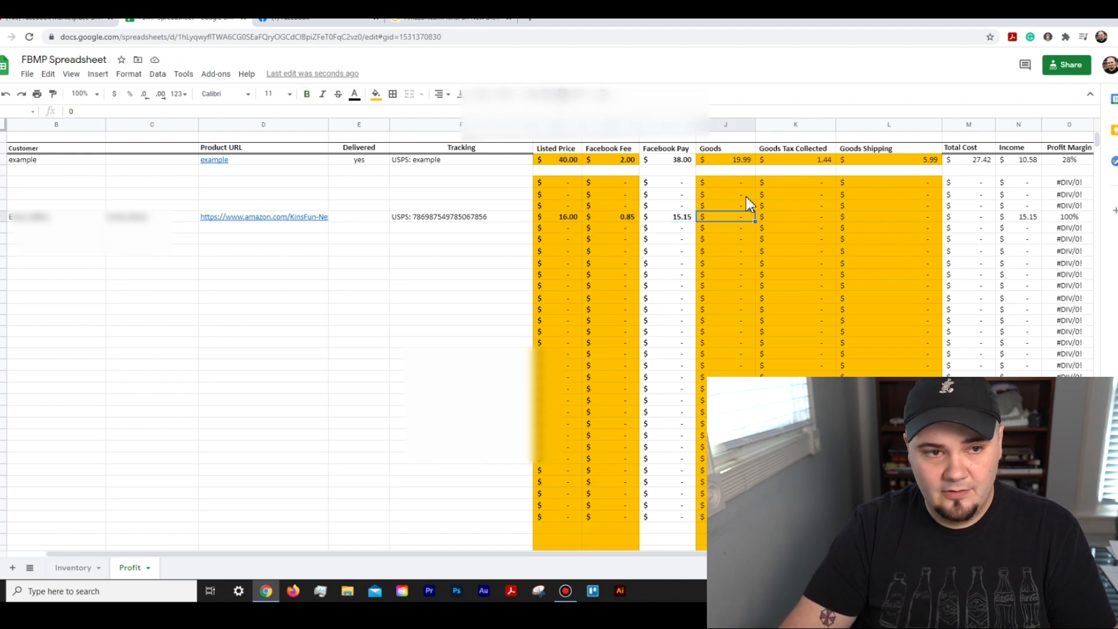
Step: Using the Amazon product price, enter Goods 6.99 and Goods Tax Collected 0.52 in the order row
click(493, 21)
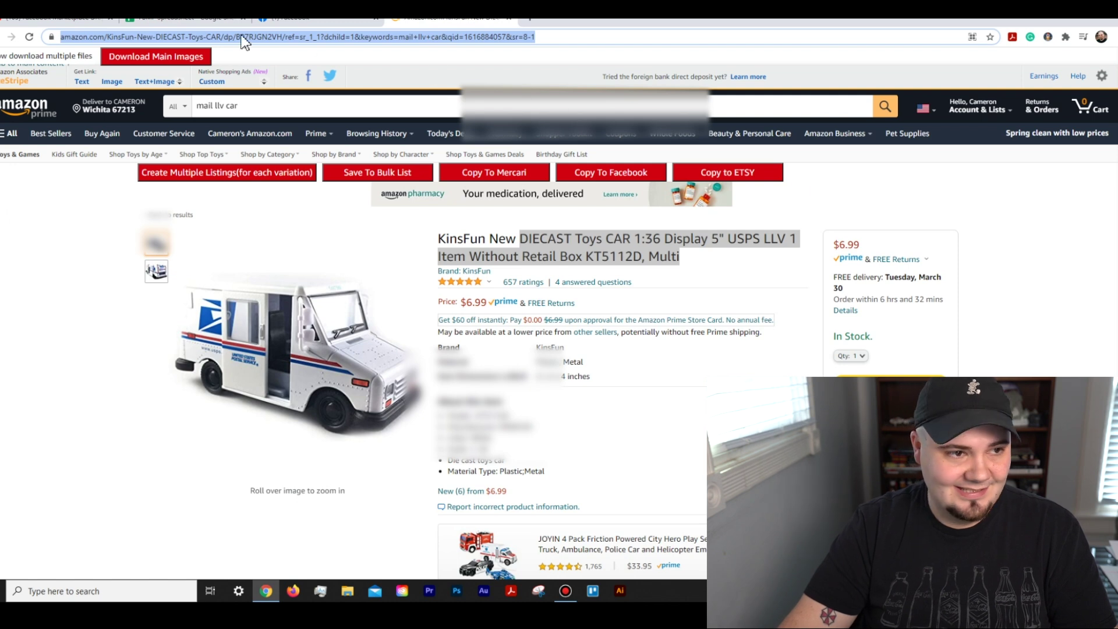
click(215, 23)
text(6.)
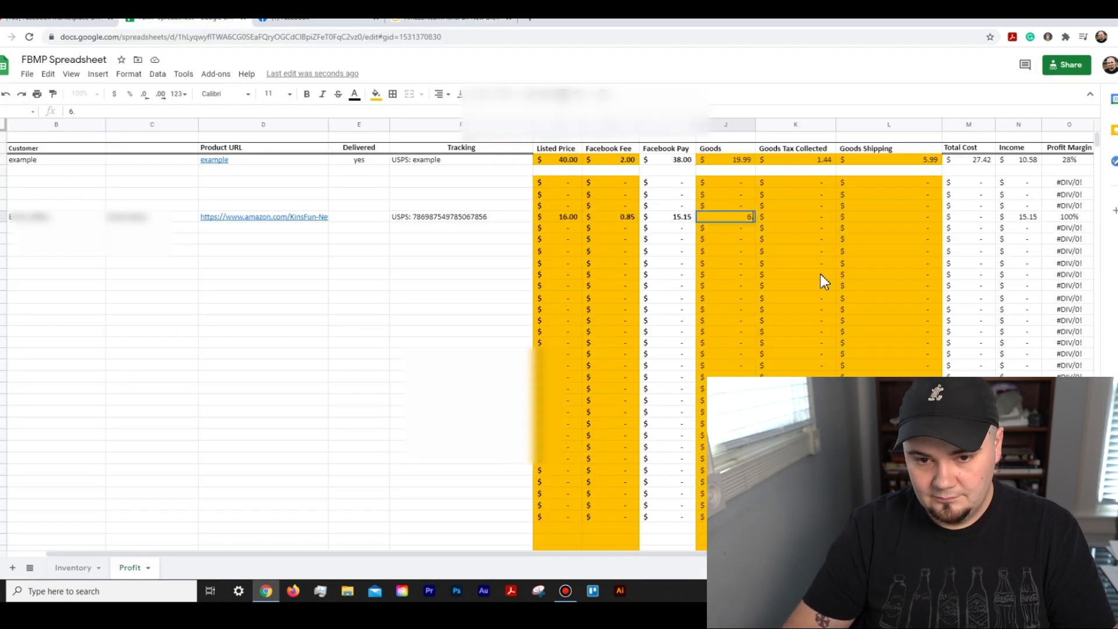
text(99)
key(Tab)
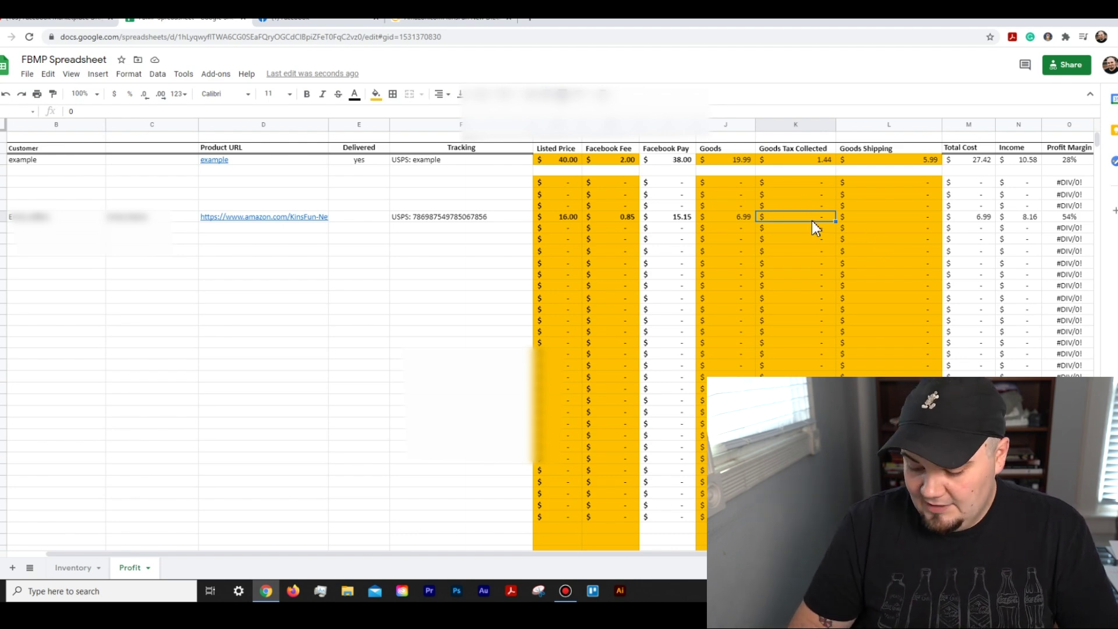
text(.52)
key(Tab)
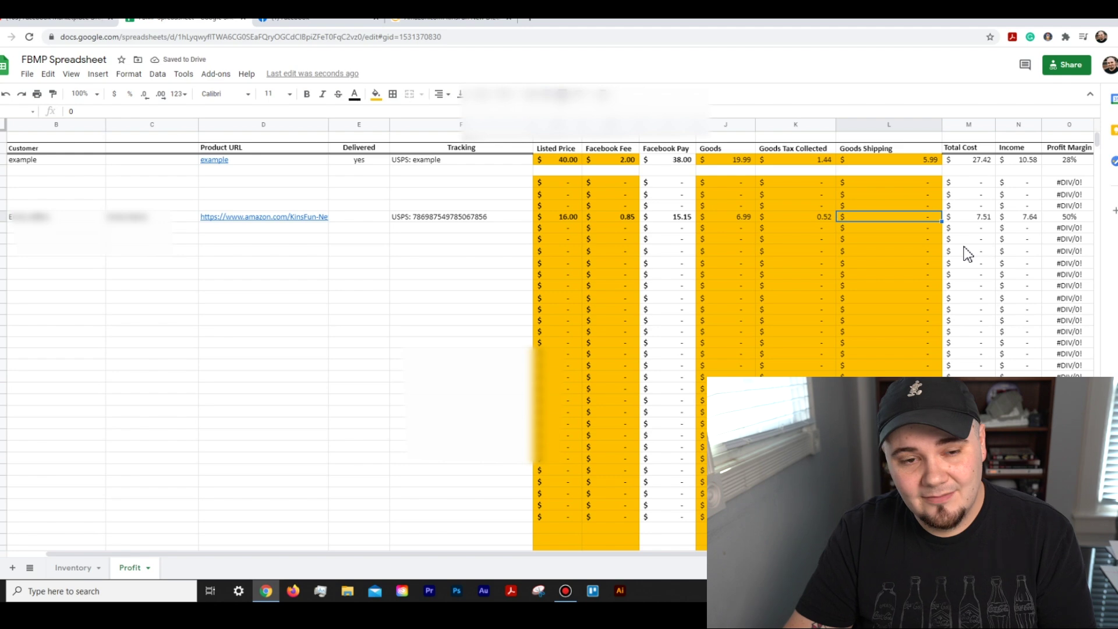
click(455, 26)
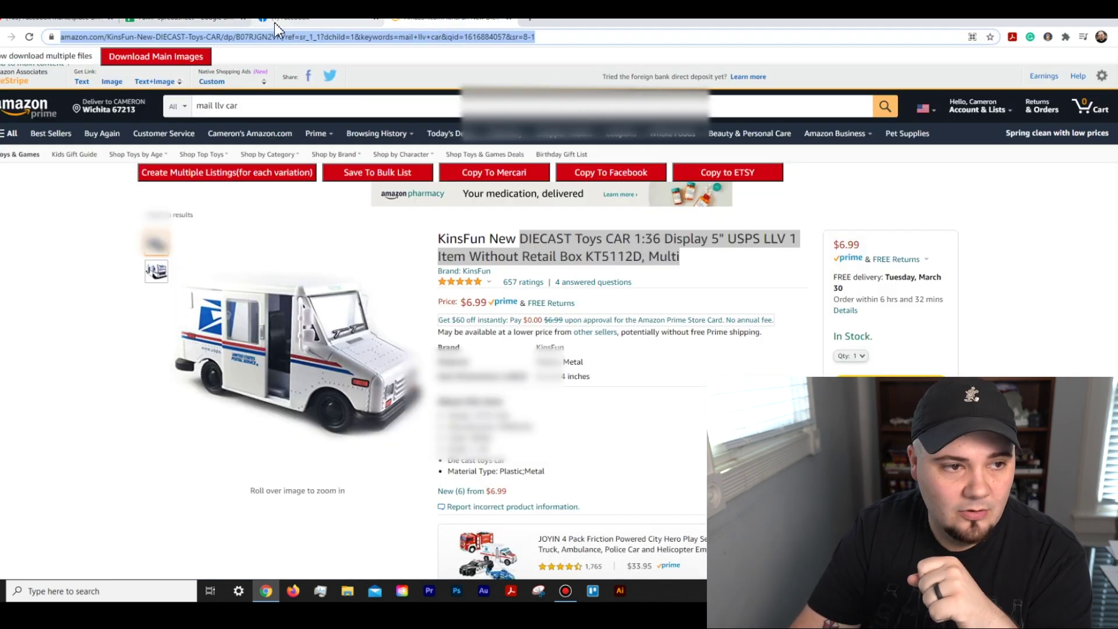
click(256, 21)
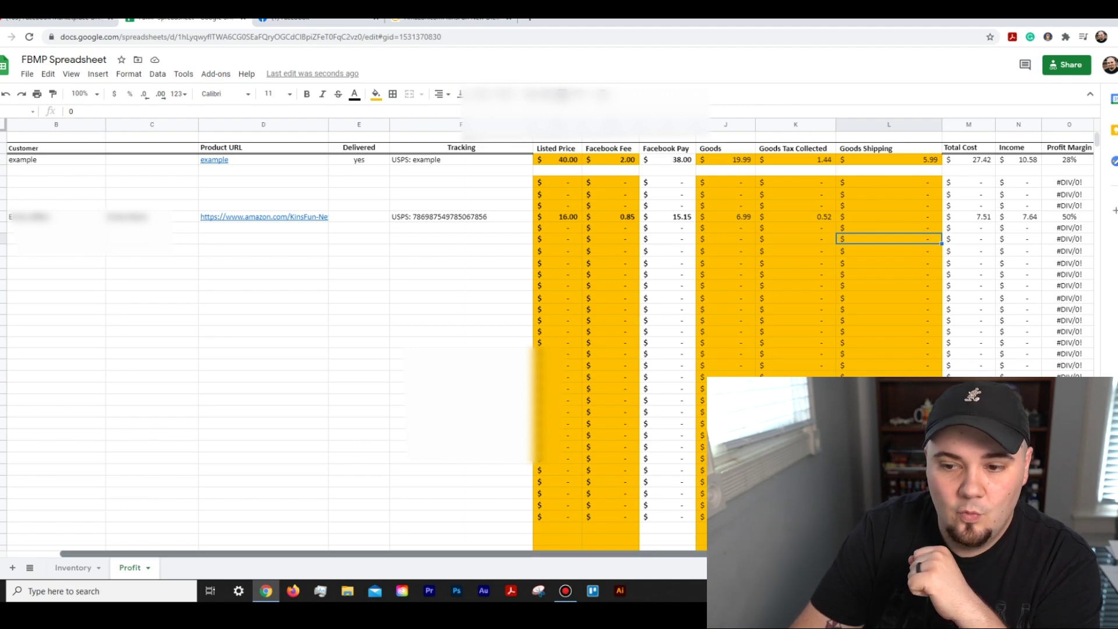
Step: Copy the Facebook order page URL and paste it into the order row's ORDER LINK cell
scroll(87, 553, right, 1)
scroll(349, 347, right, 1)
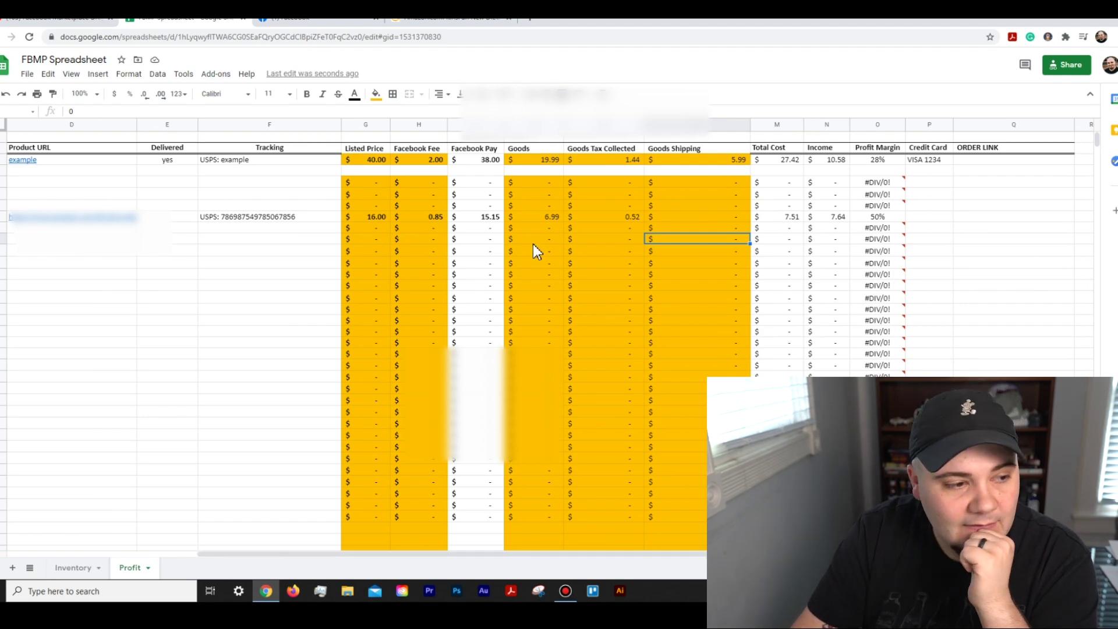
click(4, 219)
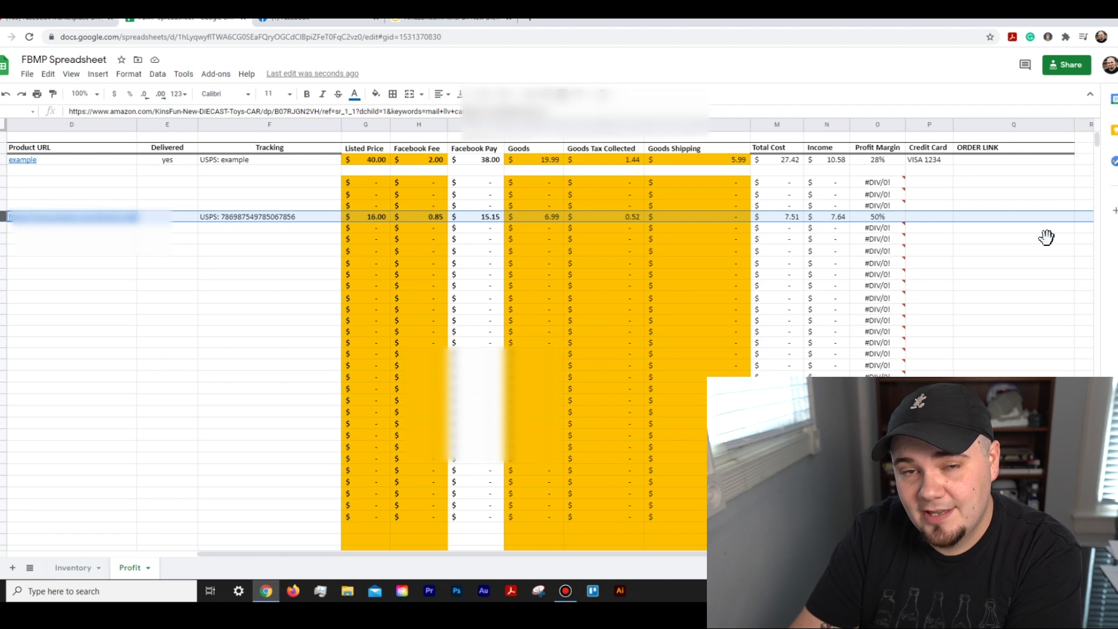
click(333, 24)
click(363, 36)
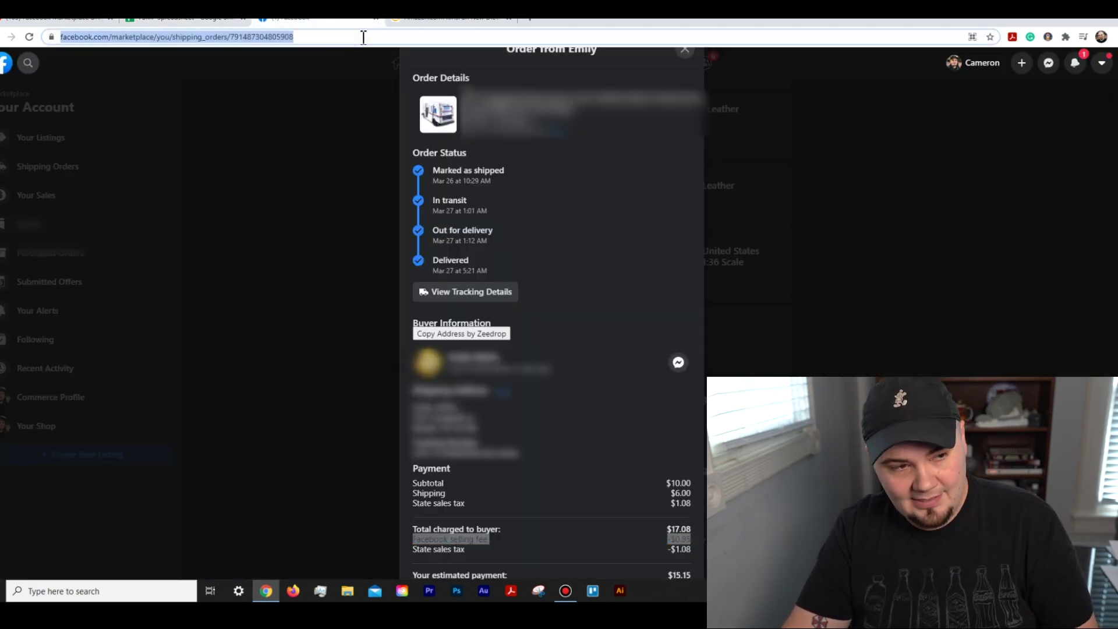
click(192, 18)
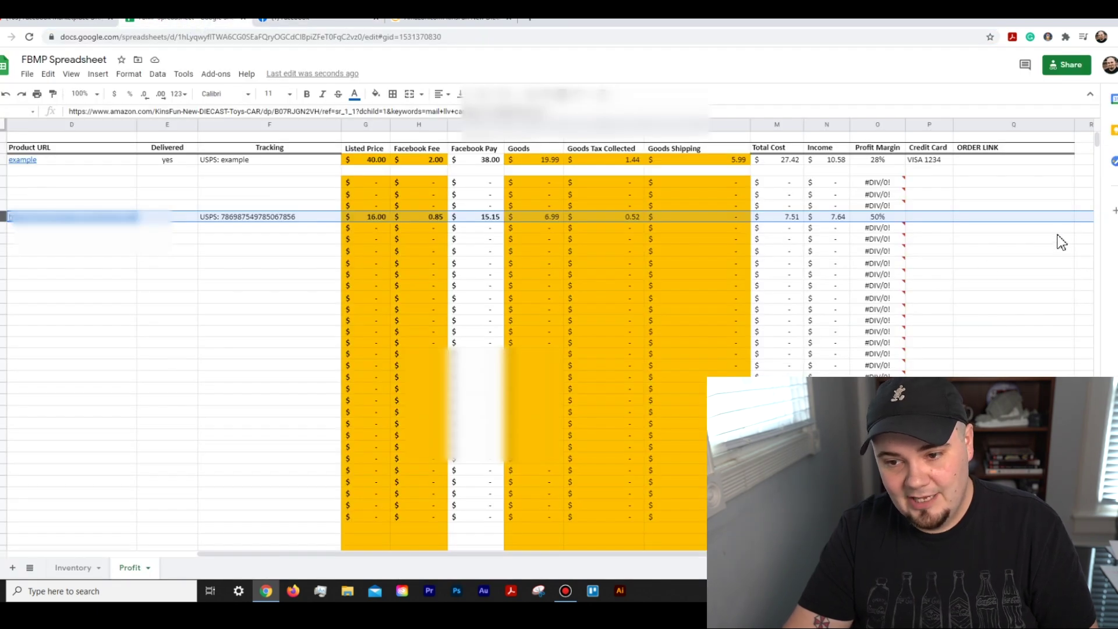
click(1047, 216)
key(ctrl+v)
click(1050, 205)
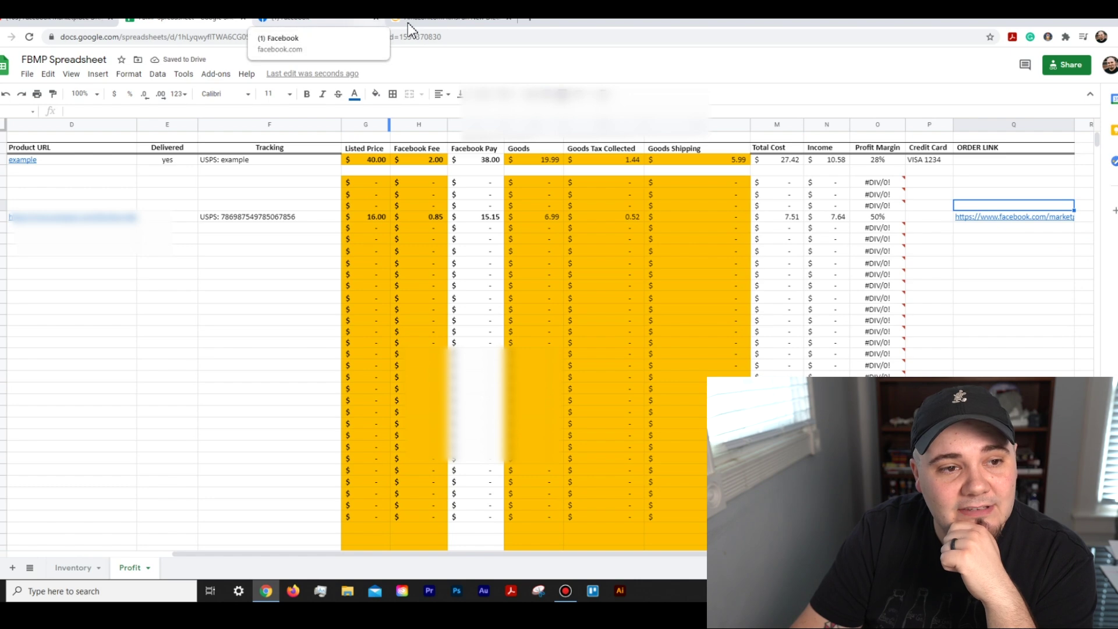
Step: Close the extra Facebook tab and open the pasted order link to verify it
click(375, 19)
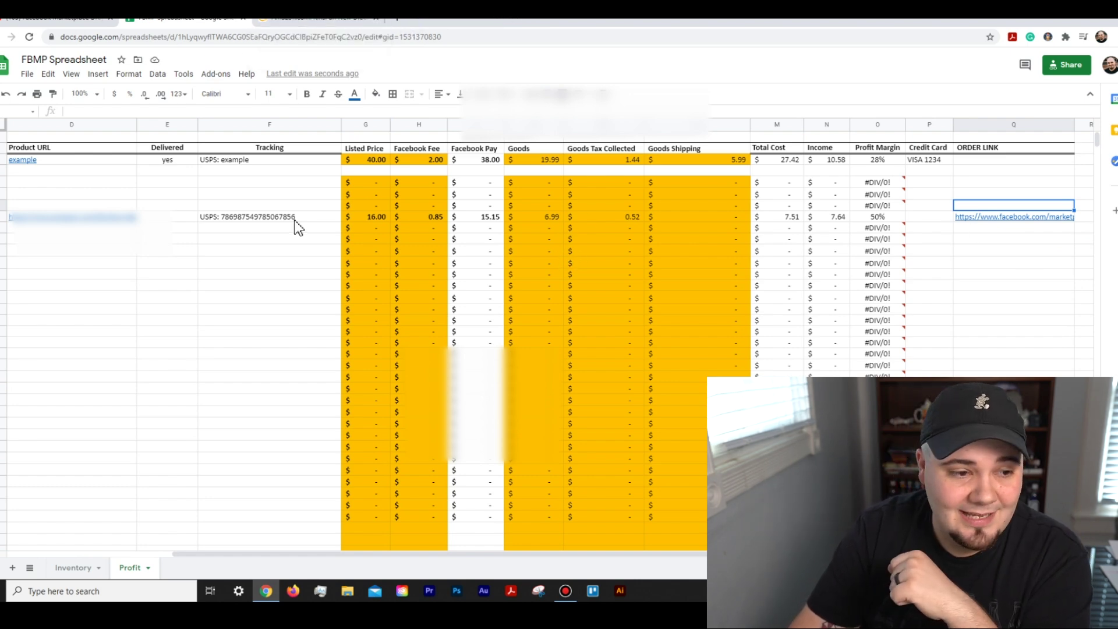
click(327, 221)
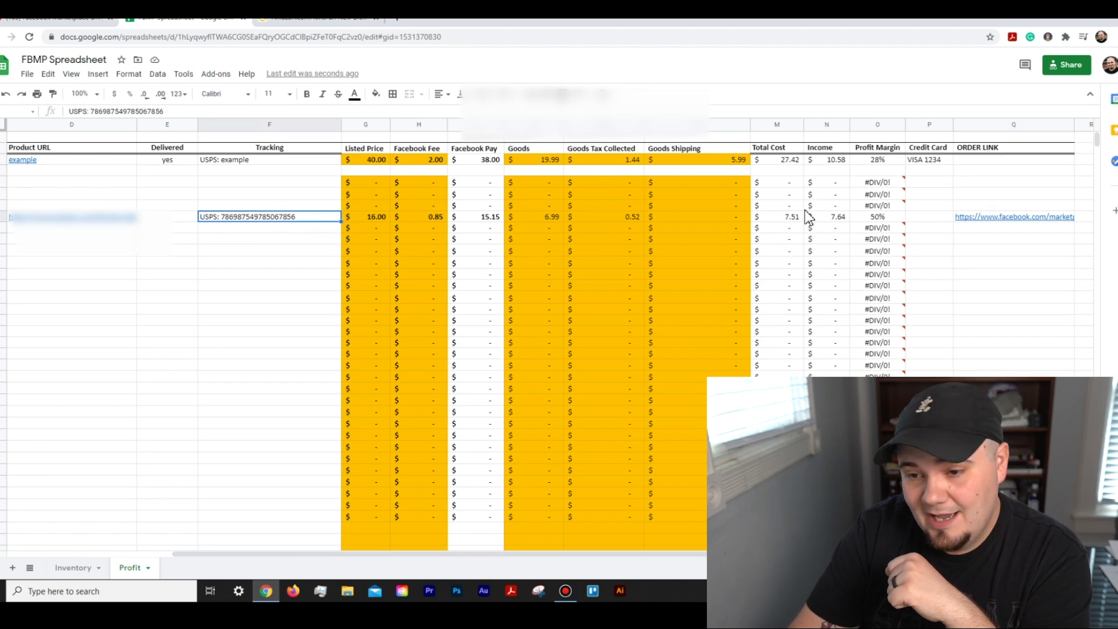
click(1068, 220)
click(1052, 257)
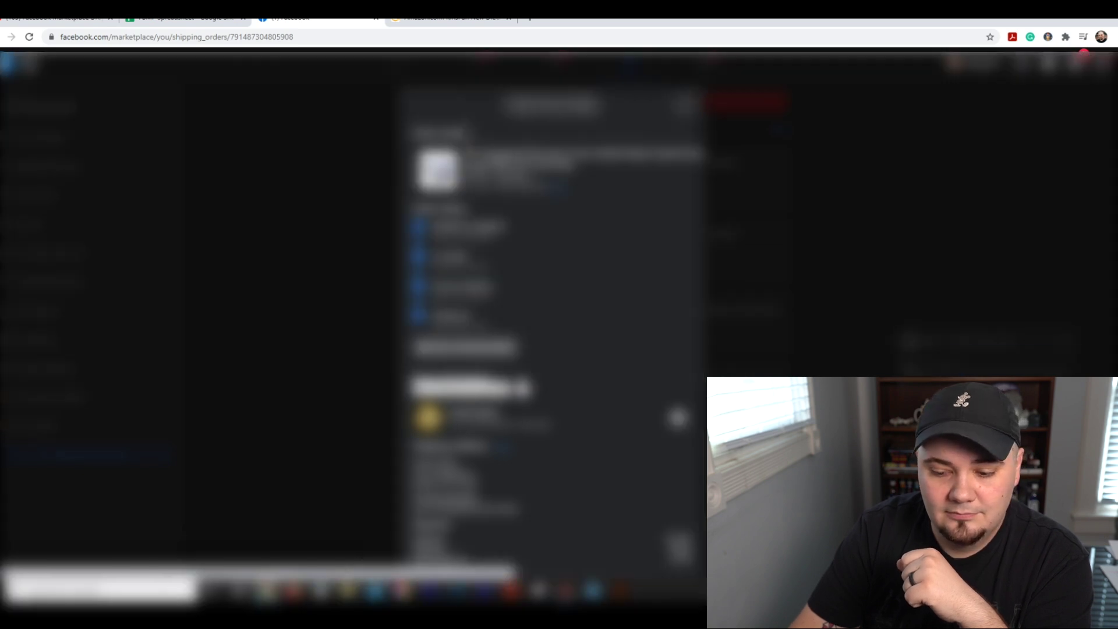
Step: Close the Facebook order details and switch back to the FBMP Spreadsheet
key(Escape)
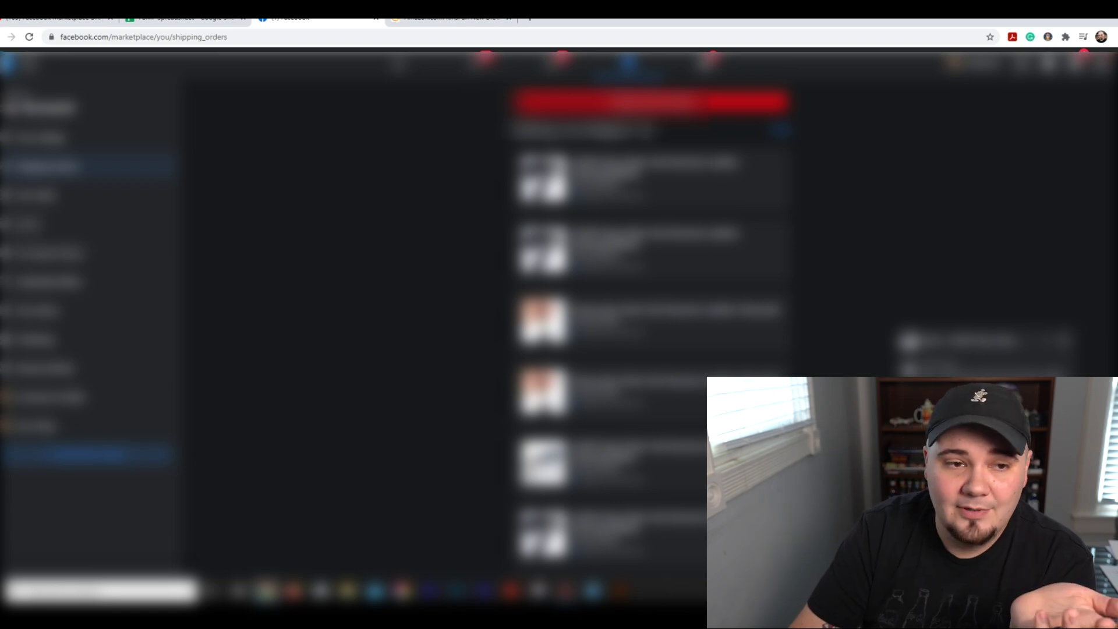
click(220, 22)
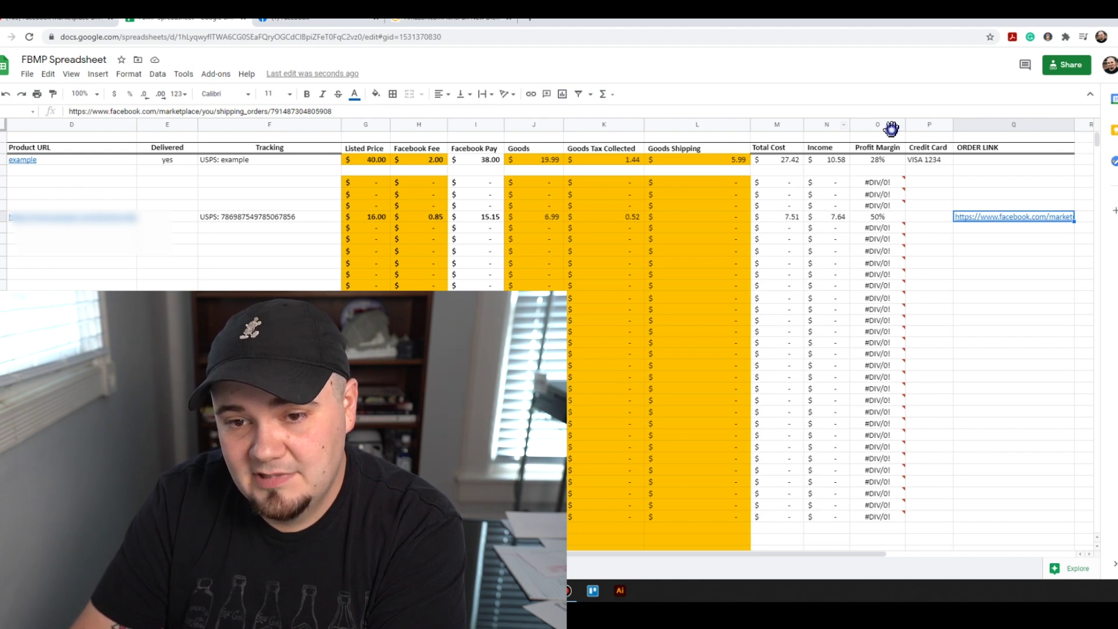
click(827, 125)
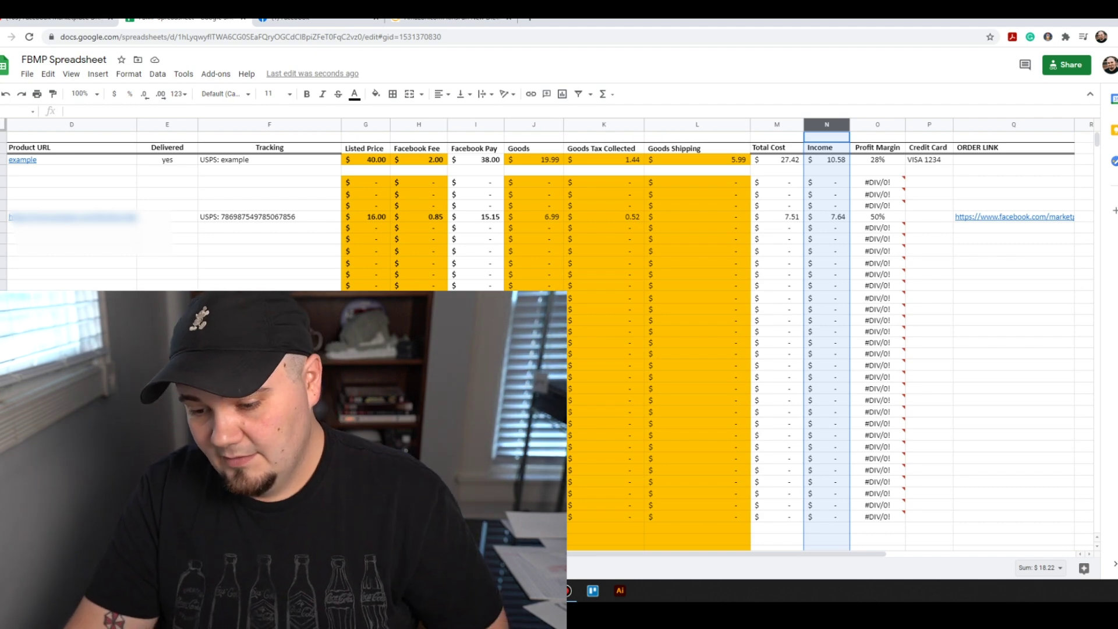
click(1039, 567)
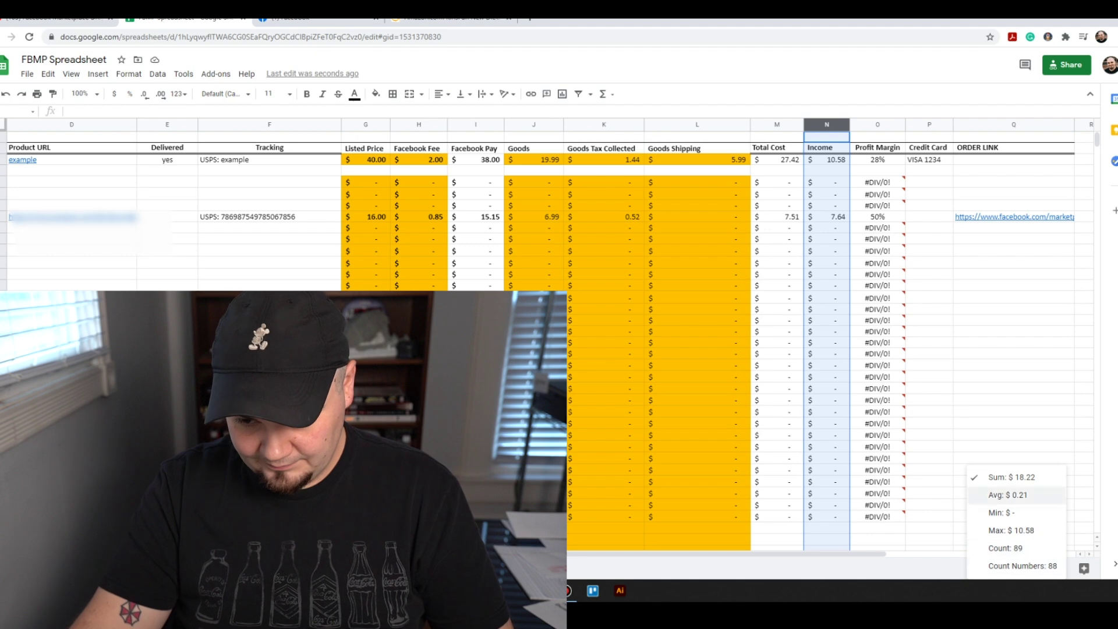
click(1024, 423)
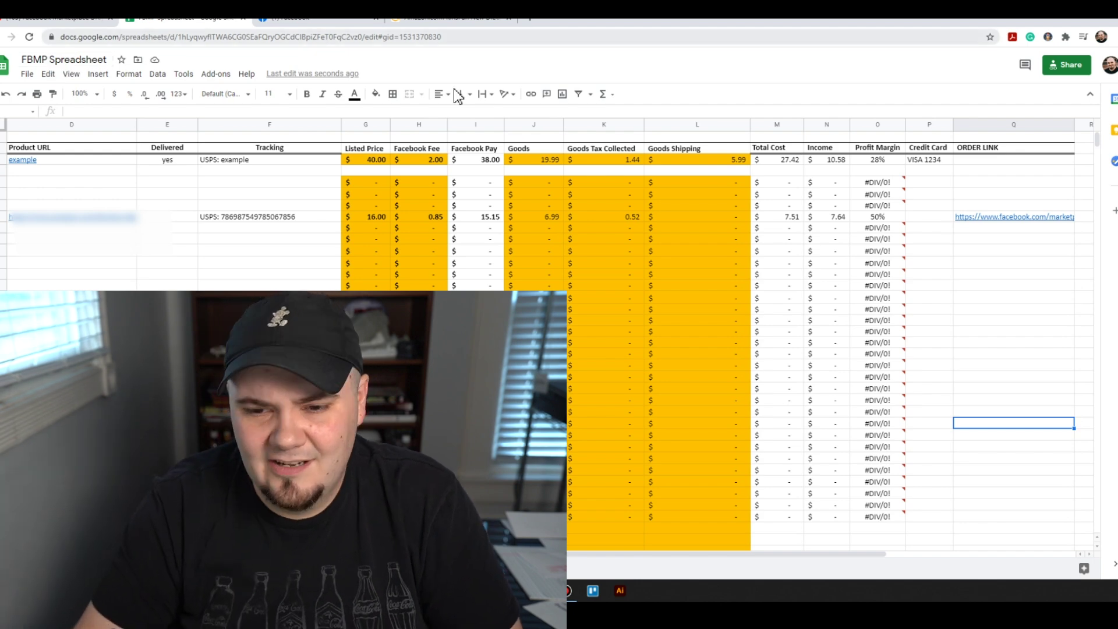
Step: Enter the Visa card label in the order row's Credit Card cell
key(ctrl+Up)
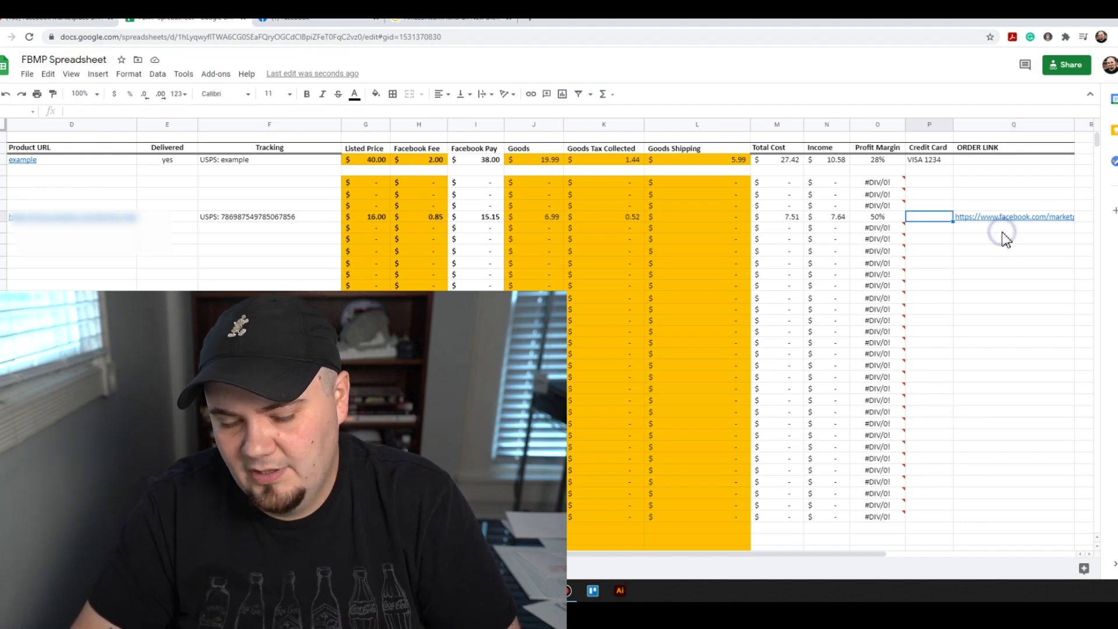
key(Left)
text(V)
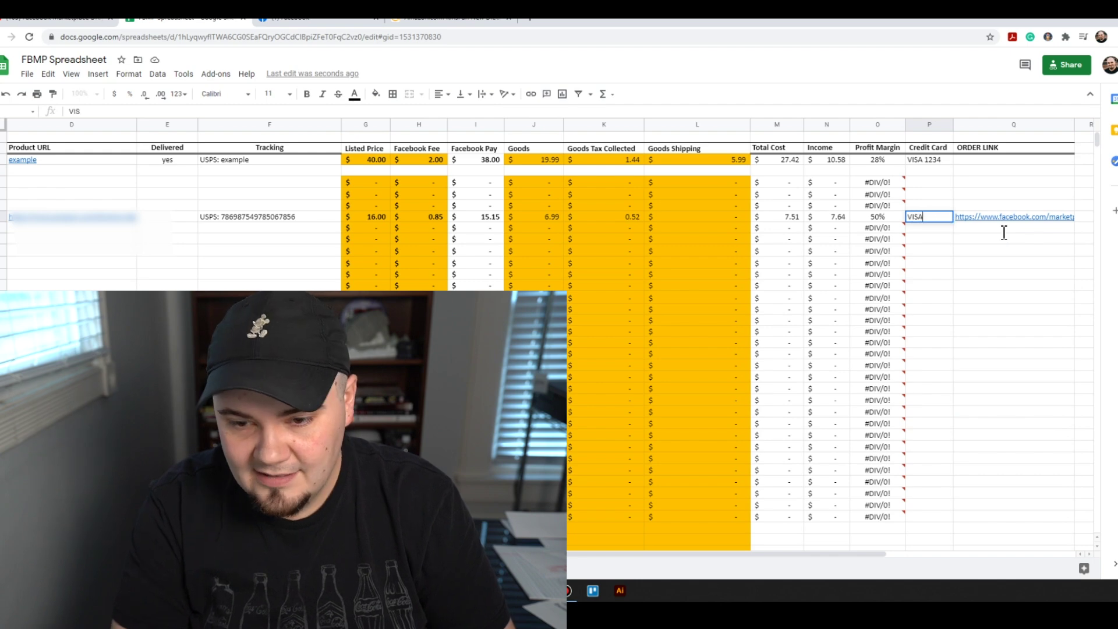
text(ISA 1234)
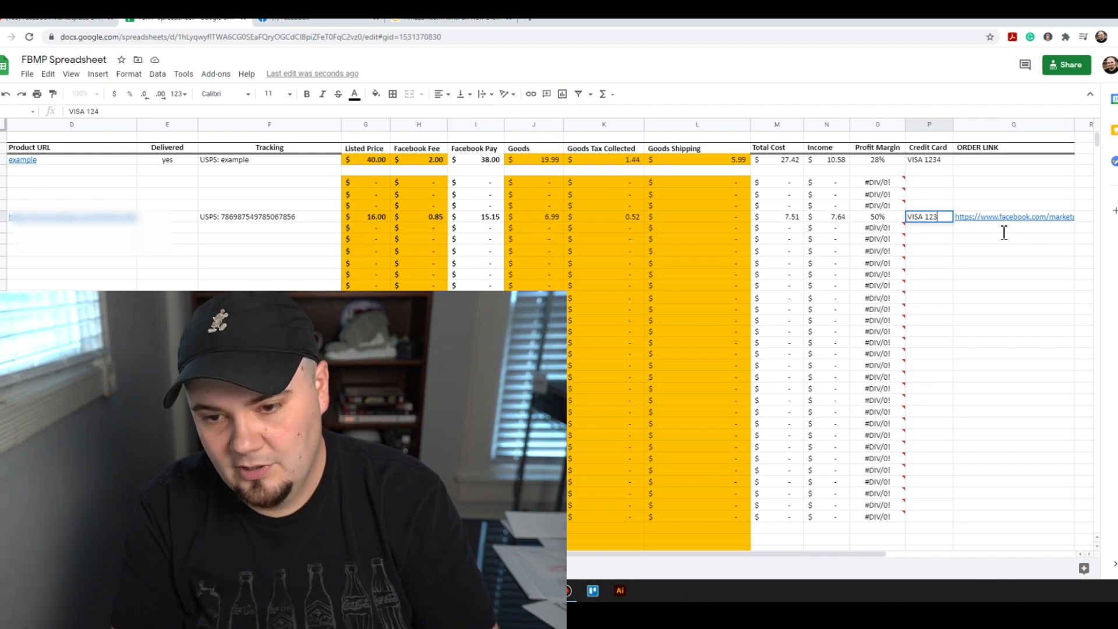
key(Up)
key(Up)
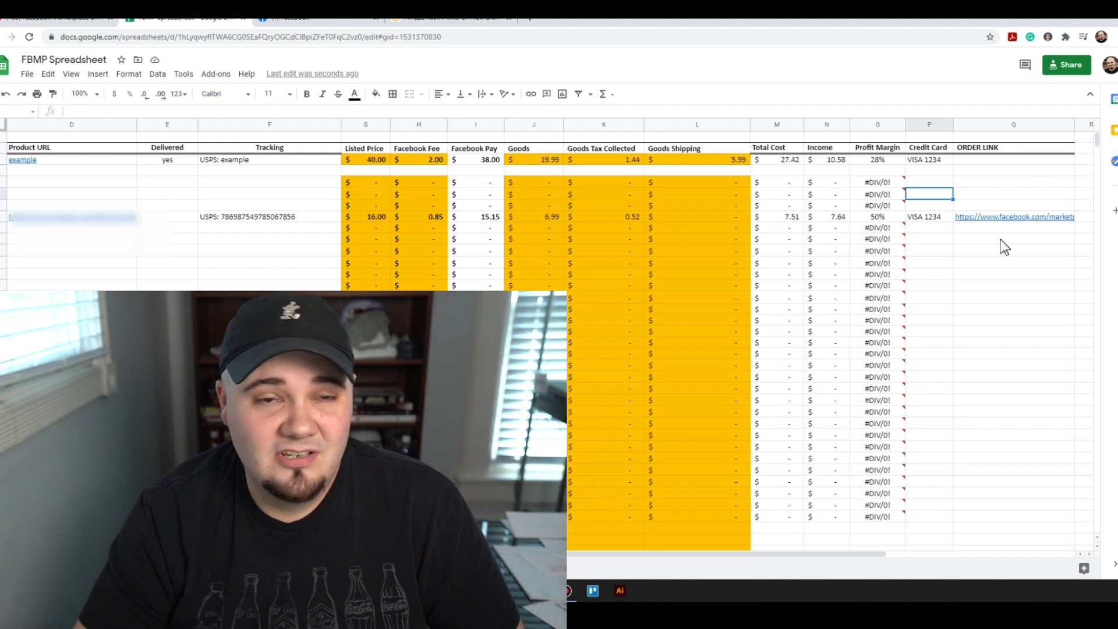
mouse_move(971, 208)
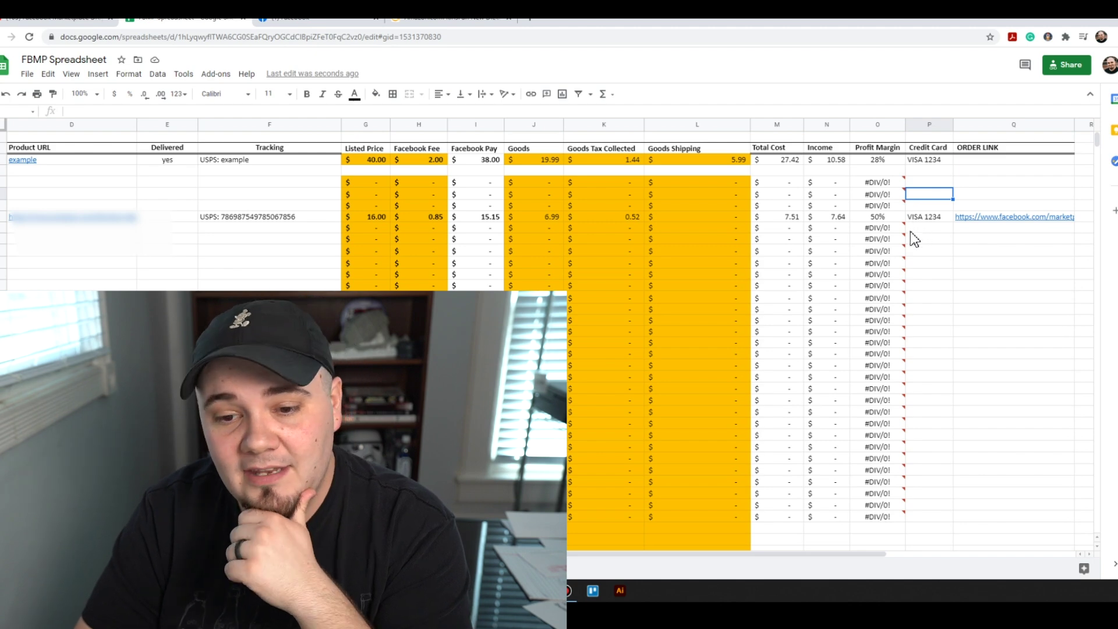
key(Down)
key(Down)
key(Down)
key(Left)
key(Left)
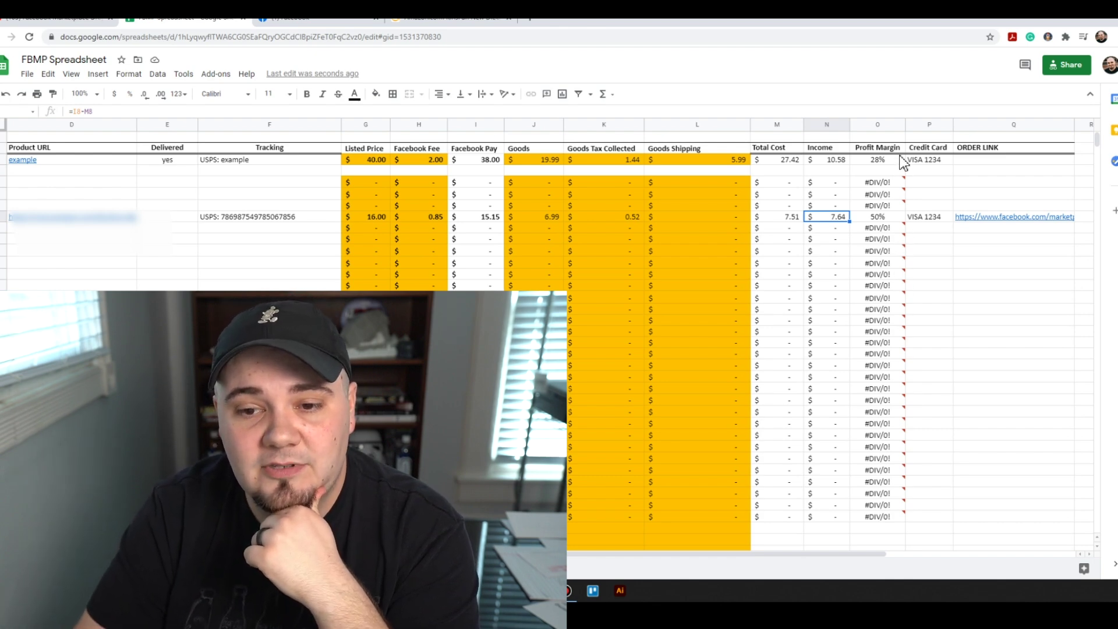
key(ctrl+space)
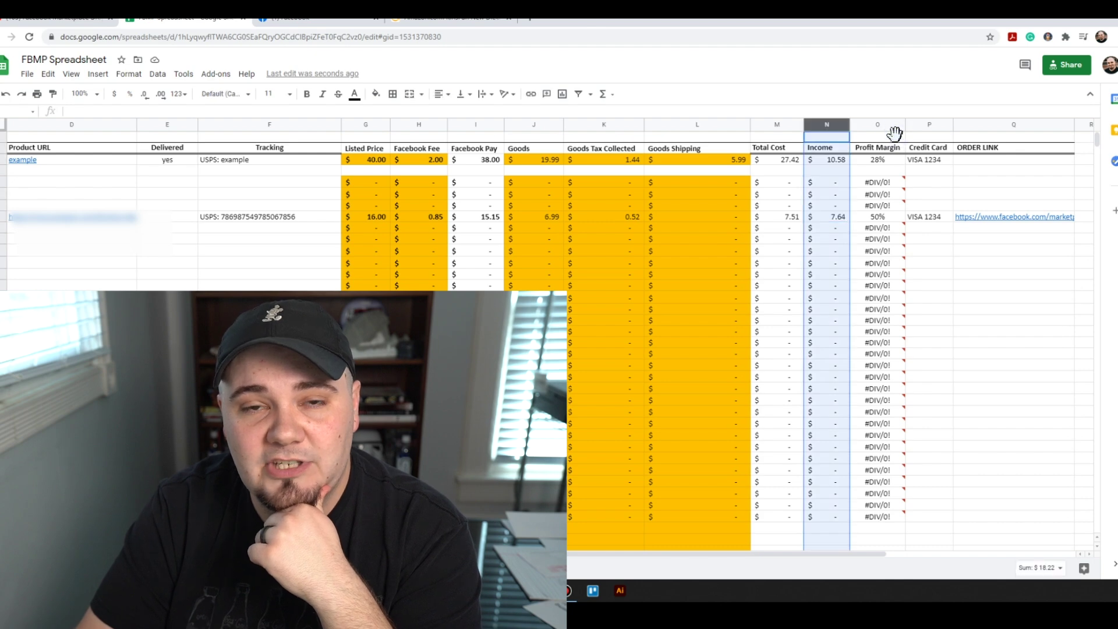